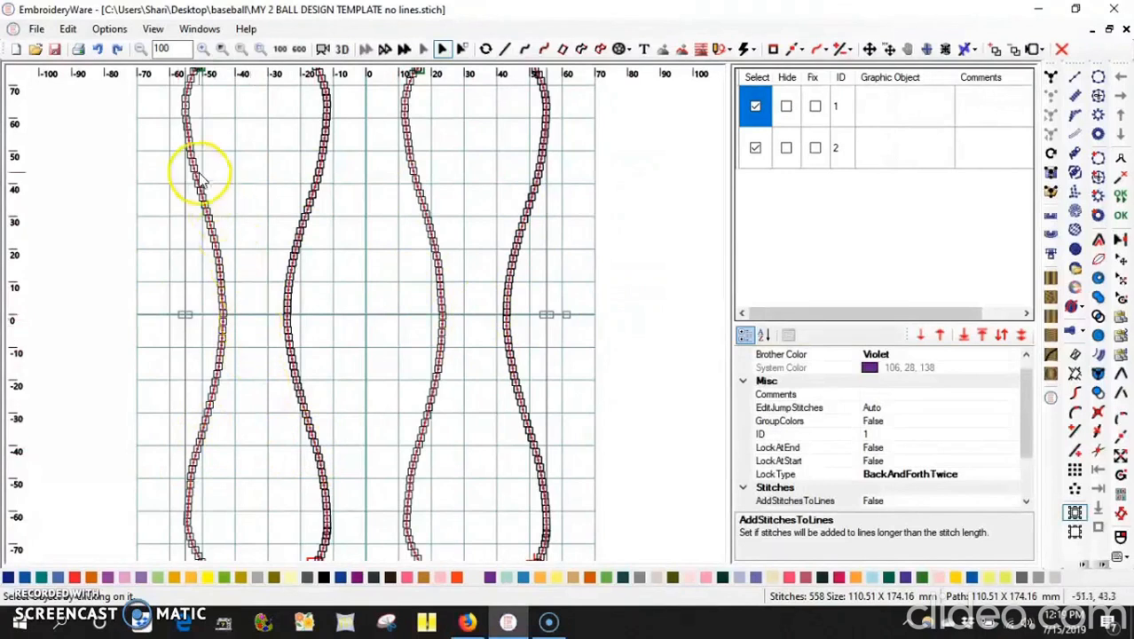
Review the hoop settings and update the hoop with a width of 140 mm and a height of 200 mm.
{"action": "left_click", "coordinate": [1037, 51]}
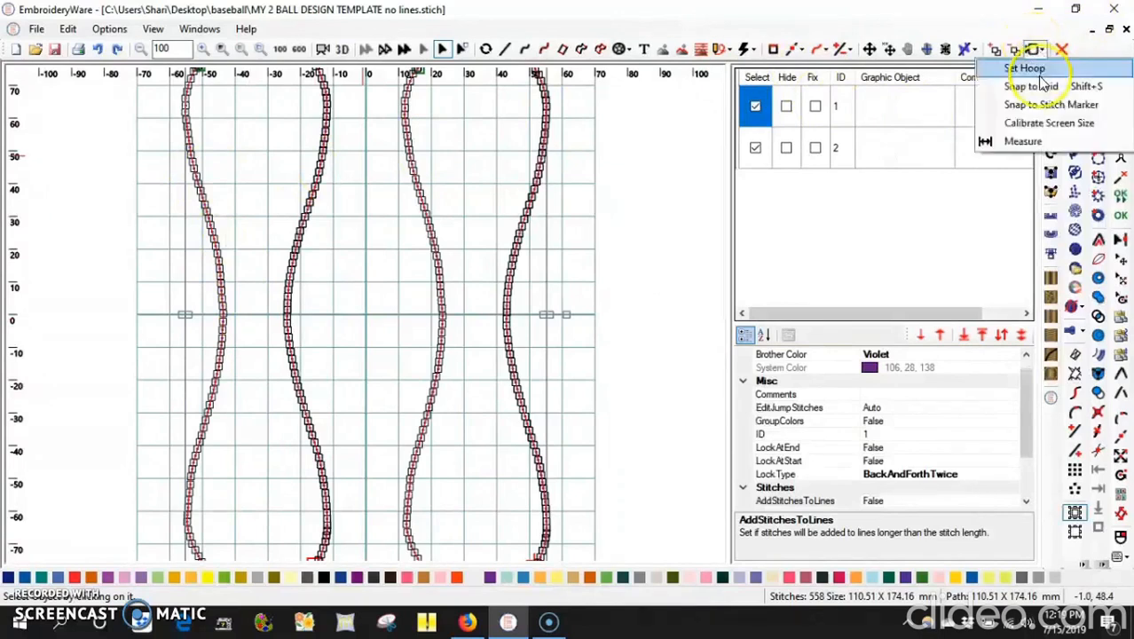
{"action": "left_click", "coordinate": [1029, 69]}
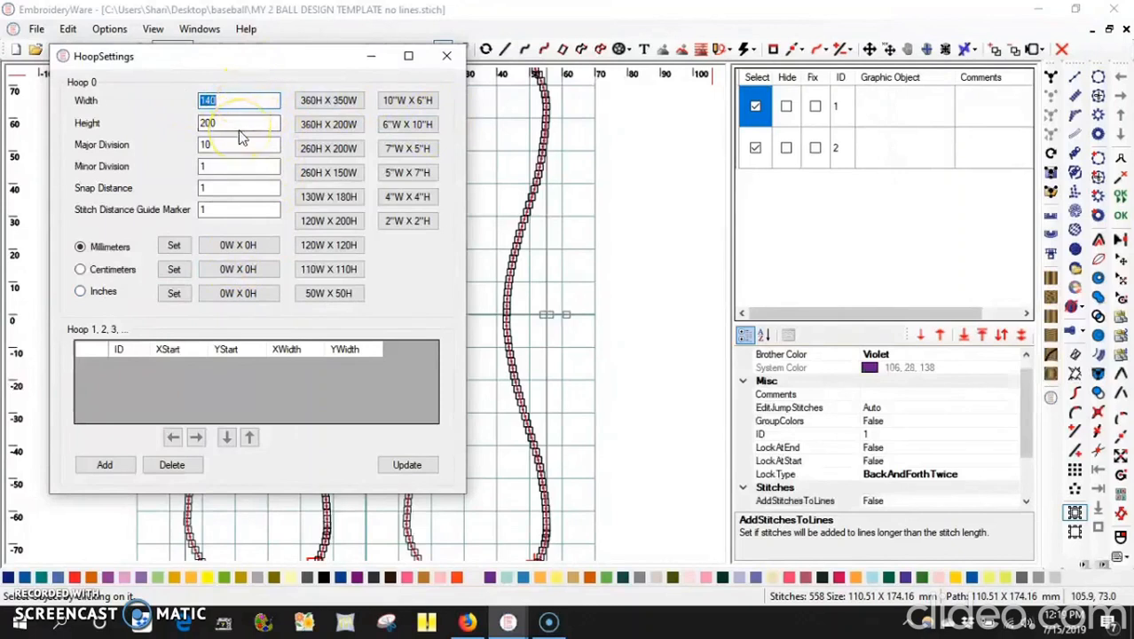
{"action": "left_click", "coordinate": [420, 468]}
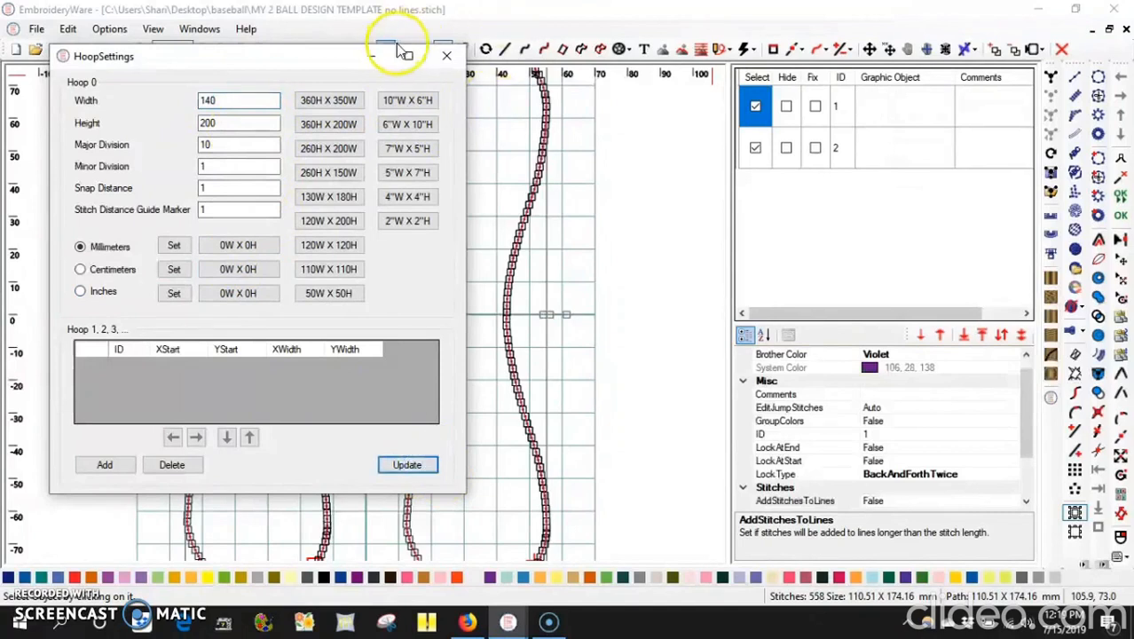
{"action": "left_click", "coordinate": [446, 56]}
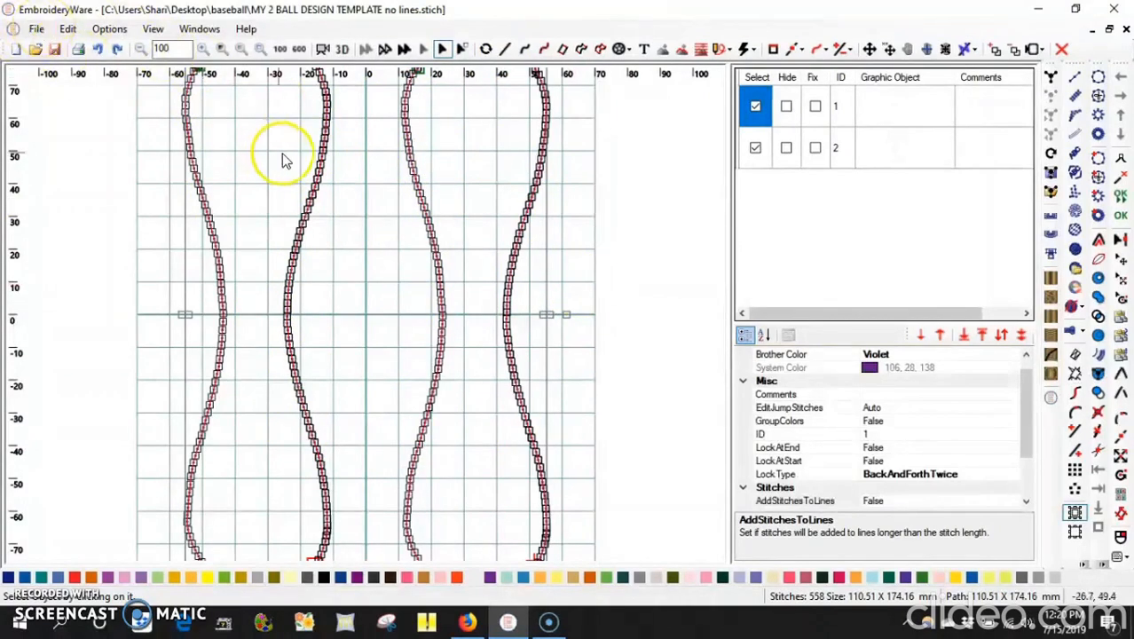
{"action": "left_click", "coordinate": [35, 30]}
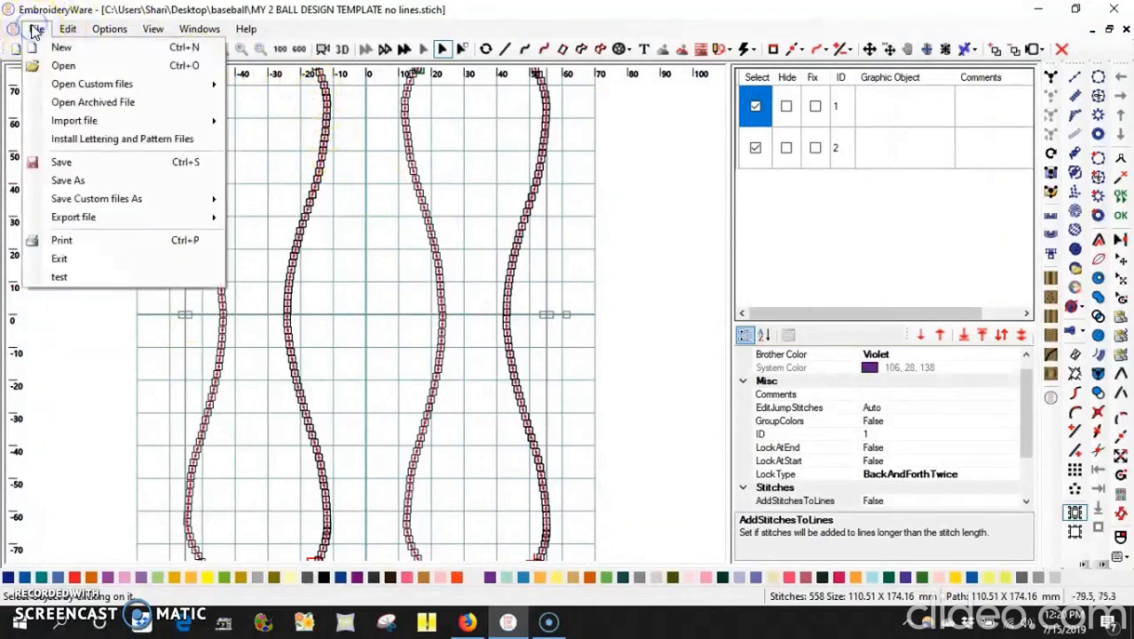
{"action": "mouse_move", "coordinate": [89, 122]}
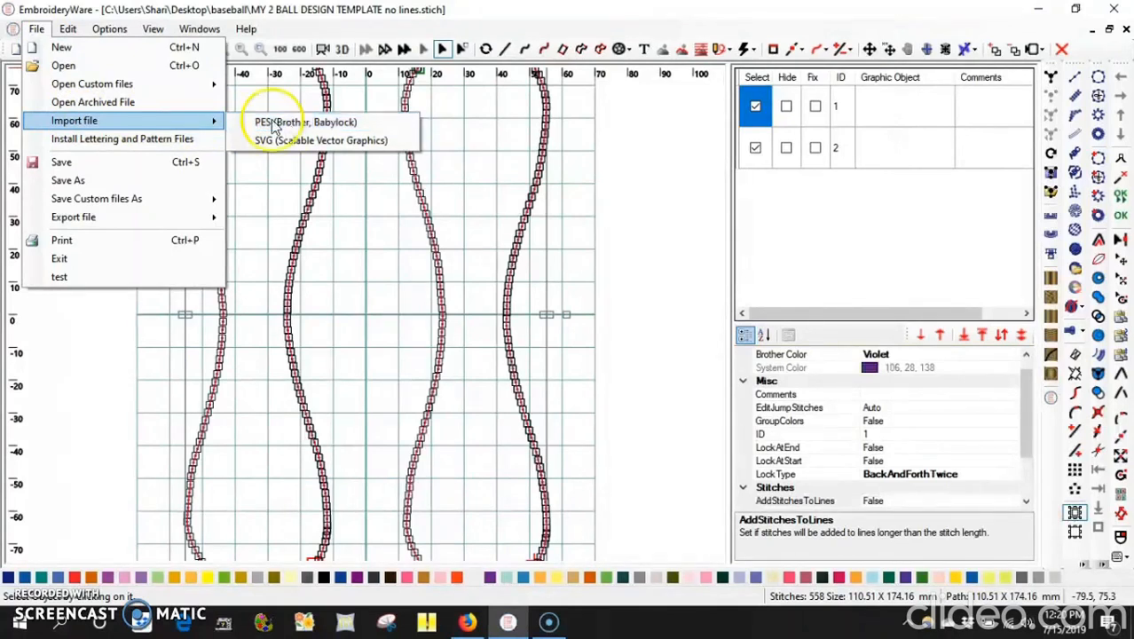
{"action": "left_click", "coordinate": [139, 68]}
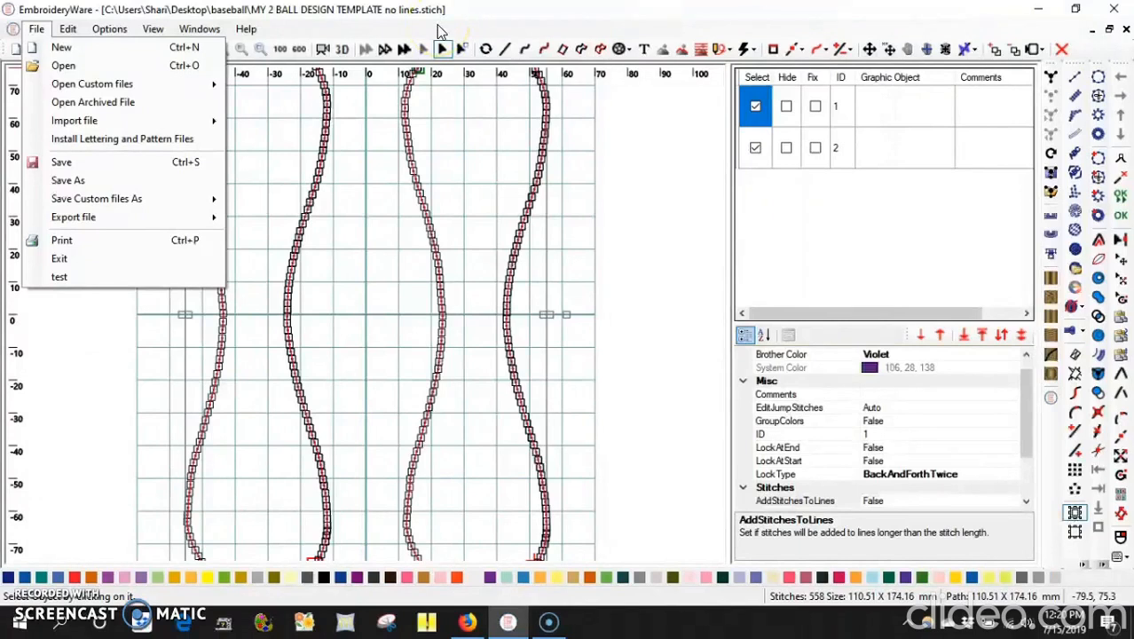
{"action": "left_click", "coordinate": [49, 32]}
{"action": "left_click", "coordinate": [49, 31]}
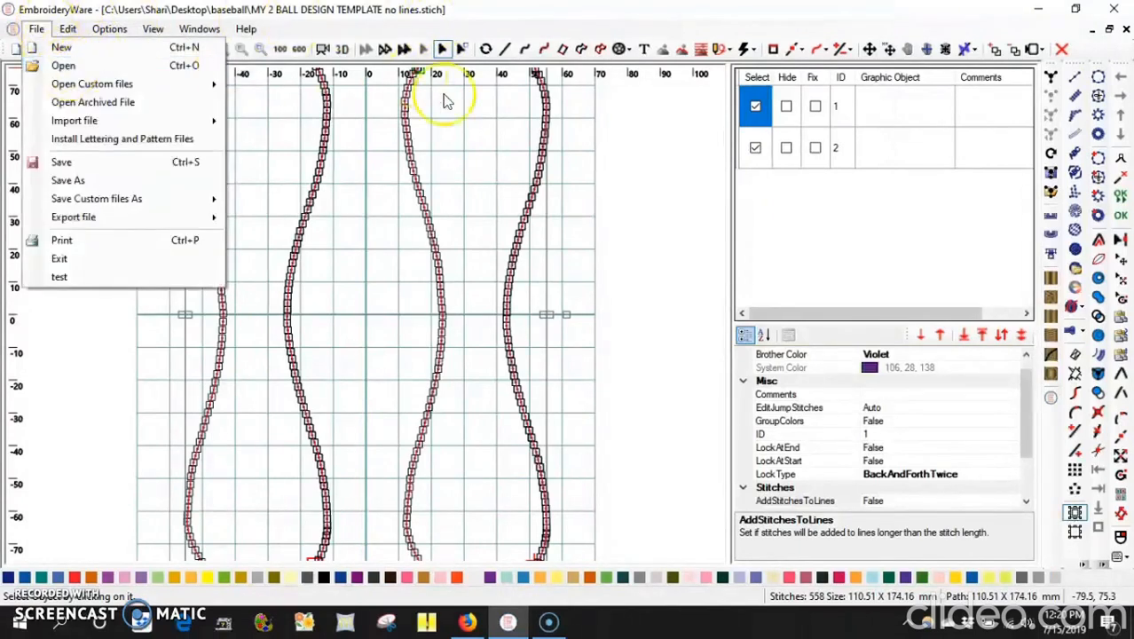
{"action": "left_click", "coordinate": [626, 16]}
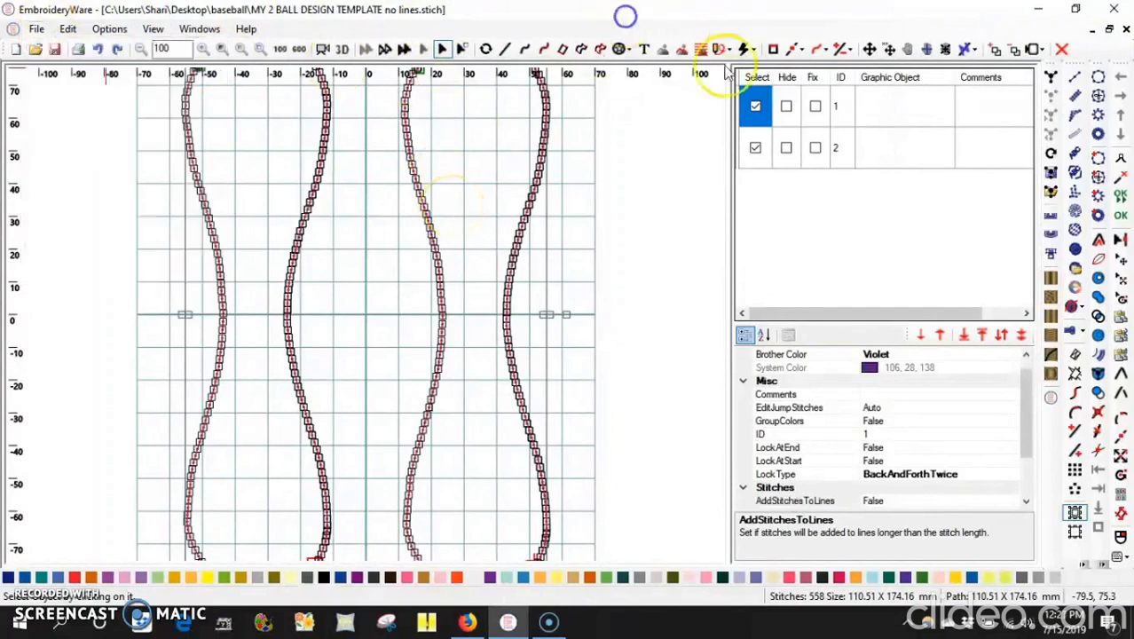
{"action": "left_click", "coordinate": [680, 52]}
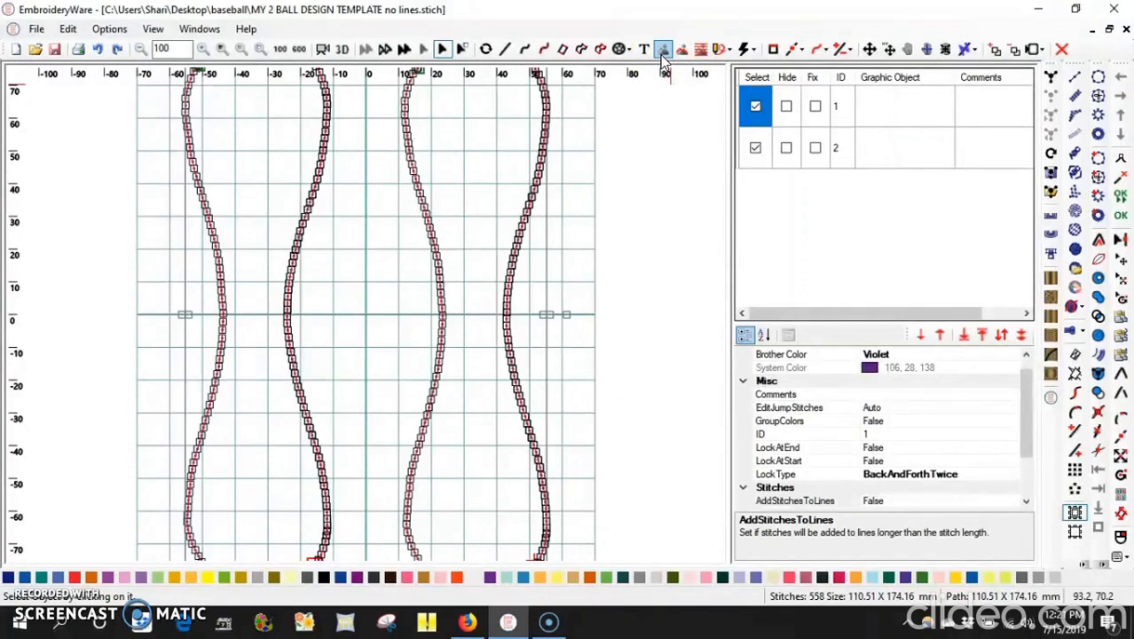
{"action": "left_click", "coordinate": [754, 92]}
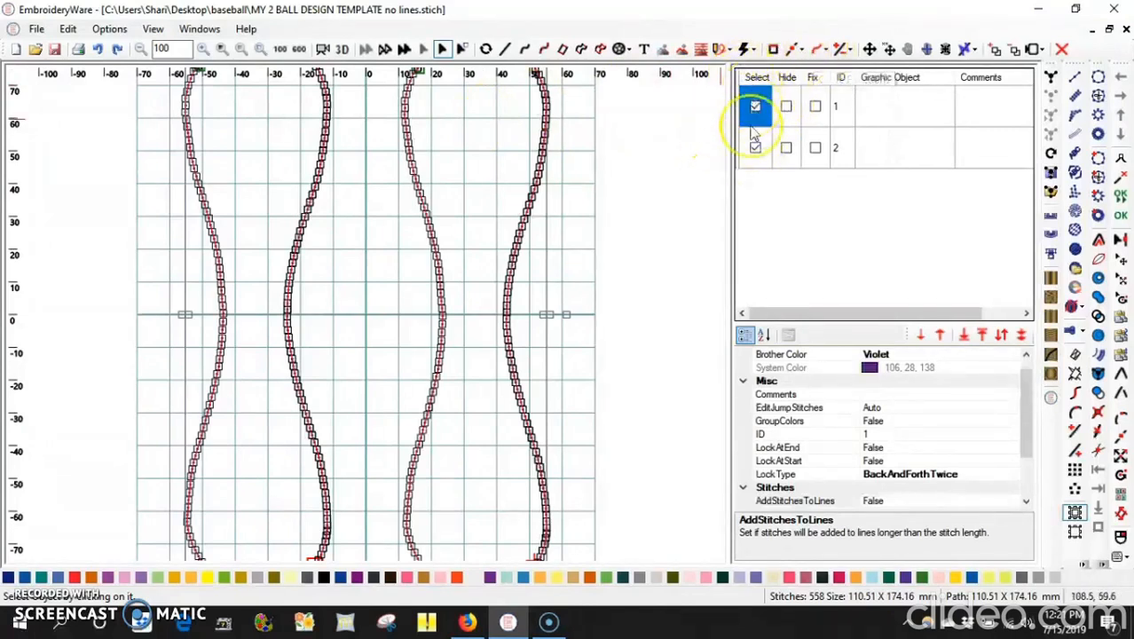
Rotate both selected baseball outlines by 90 degrees and center them on the hoop origin.
{"action": "left_click", "coordinate": [818, 50]}
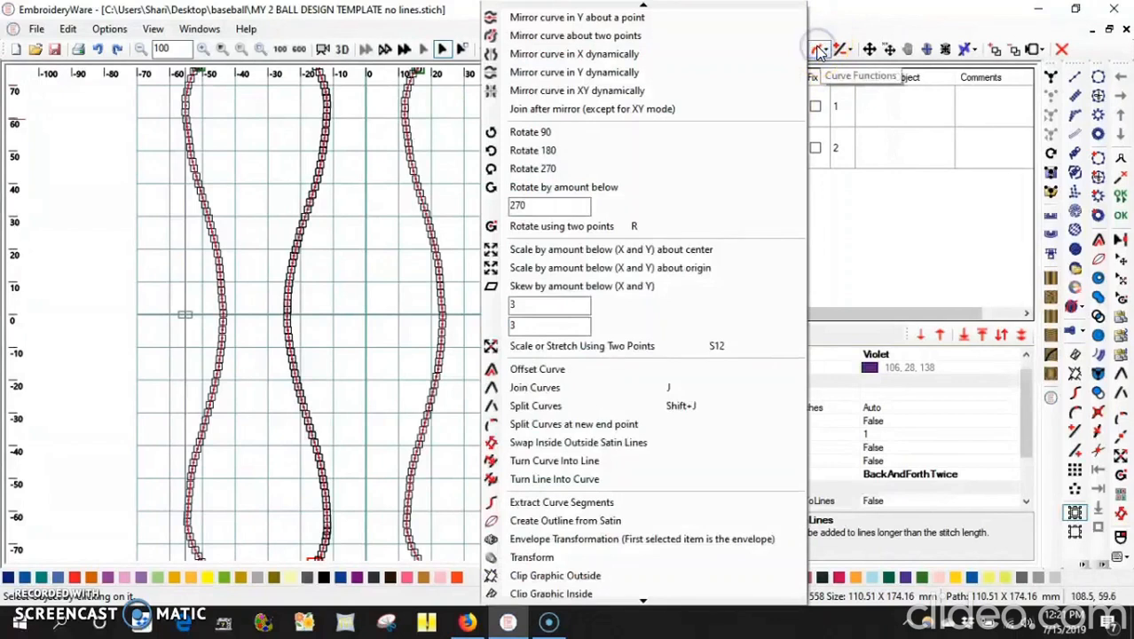
{"action": "left_click", "coordinate": [527, 132]}
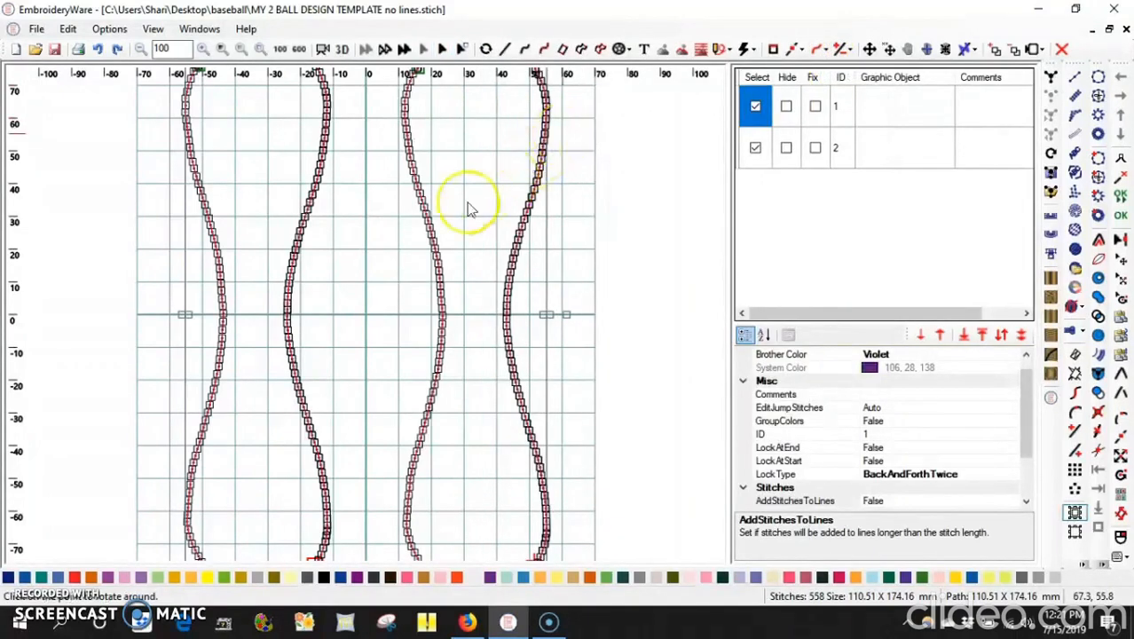
{"action": "left_click", "coordinate": [208, 421]}
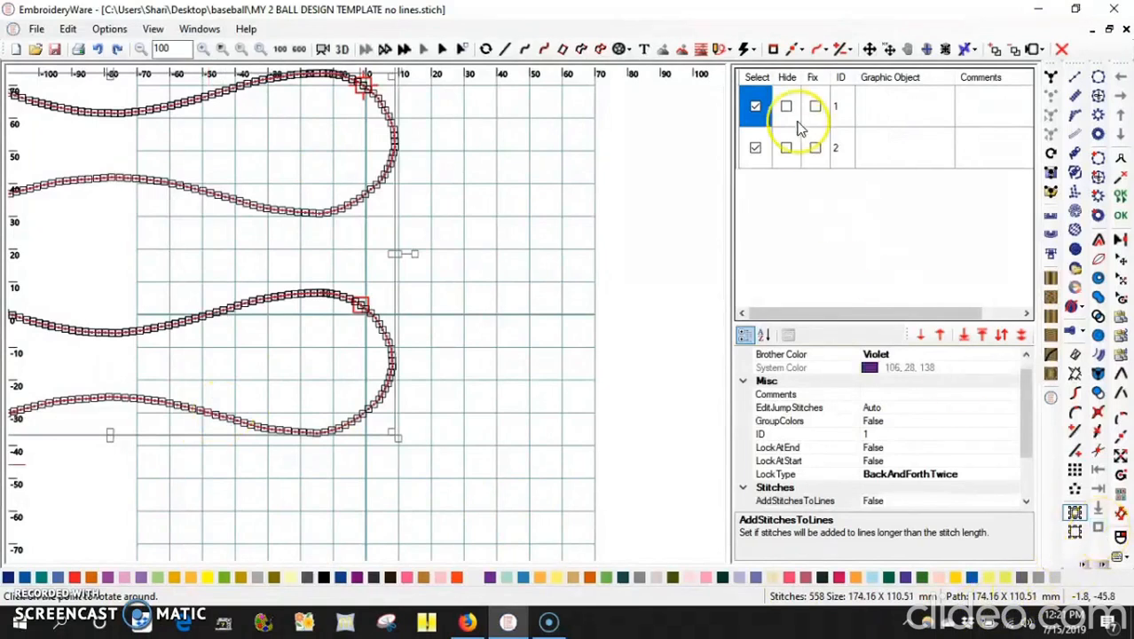
{"action": "left_click", "coordinate": [1098, 529]}
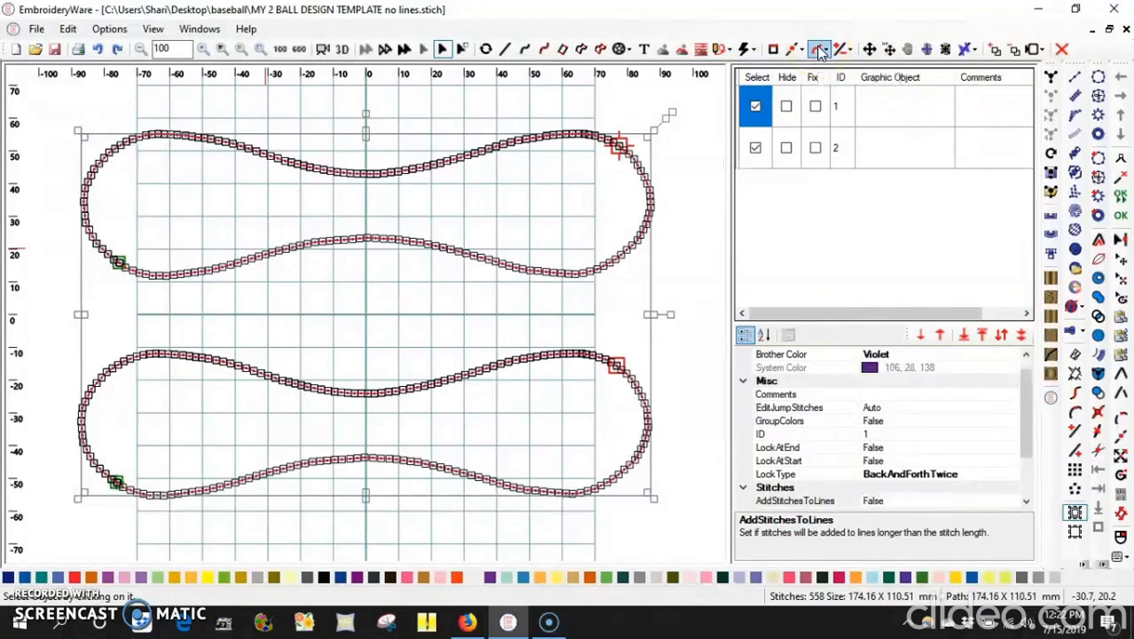
Toggle the selection of all objects and leave both outlines deselected.
{"action": "left_click", "coordinate": [756, 78]}
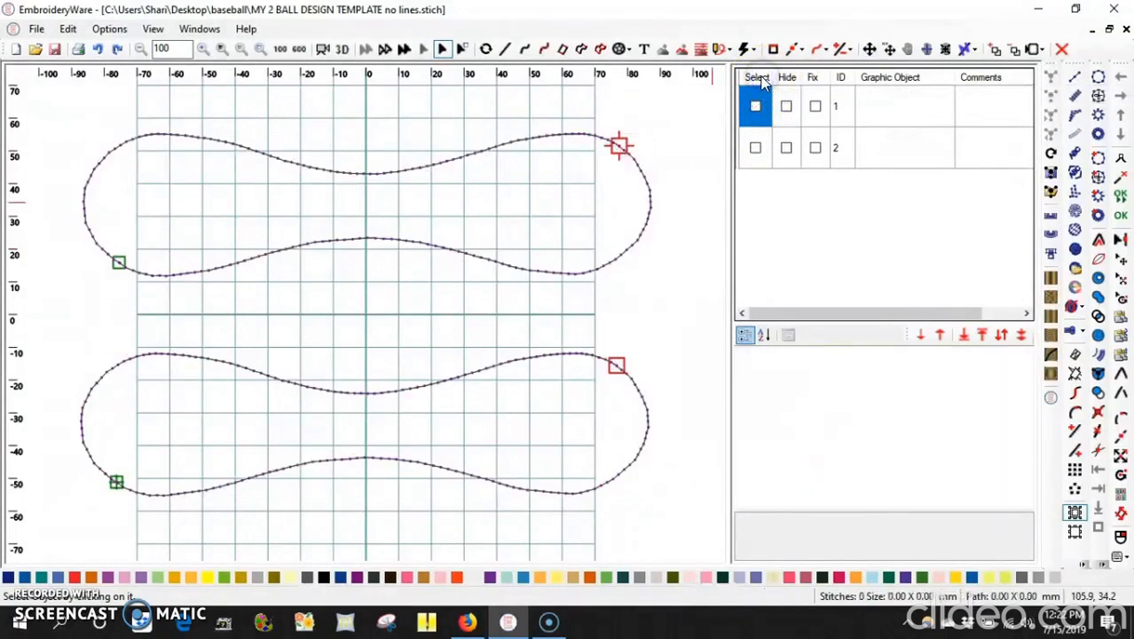
{"action": "left_click", "coordinate": [756, 78]}
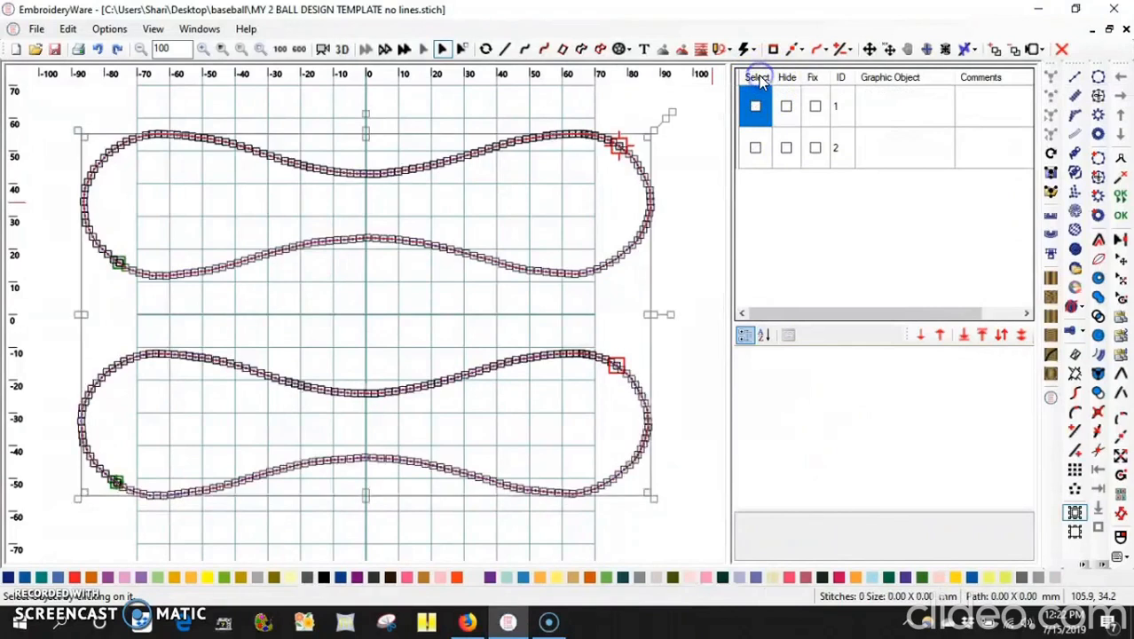
{"action": "left_click", "coordinate": [756, 79]}
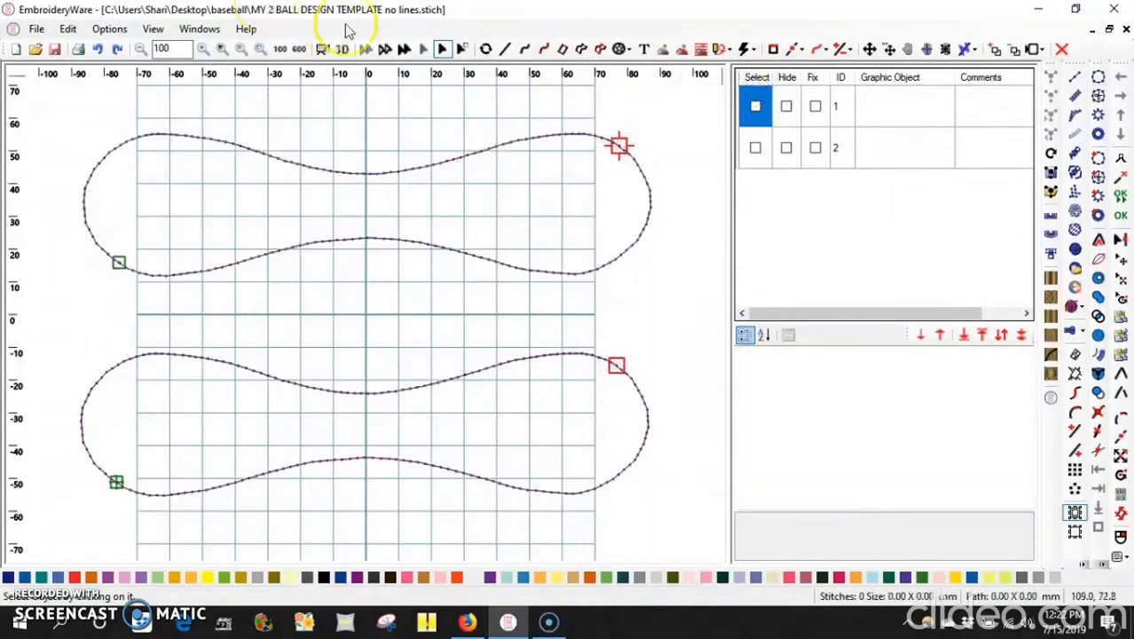
{"action": "left_click", "coordinate": [645, 52]}
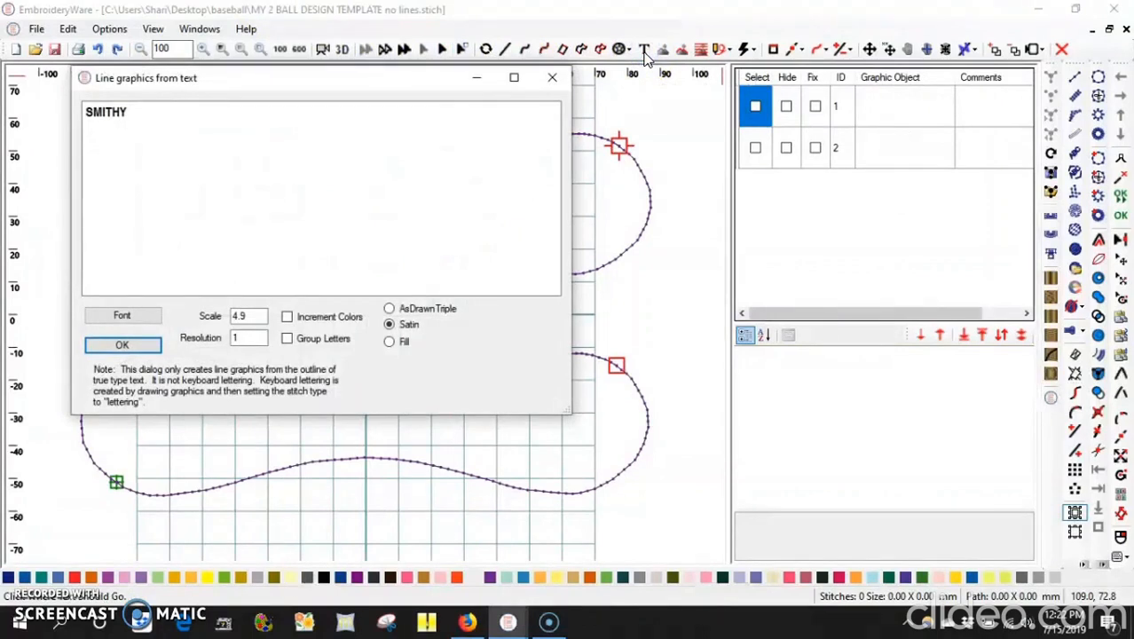
{"action": "left_click", "coordinate": [253, 315]}
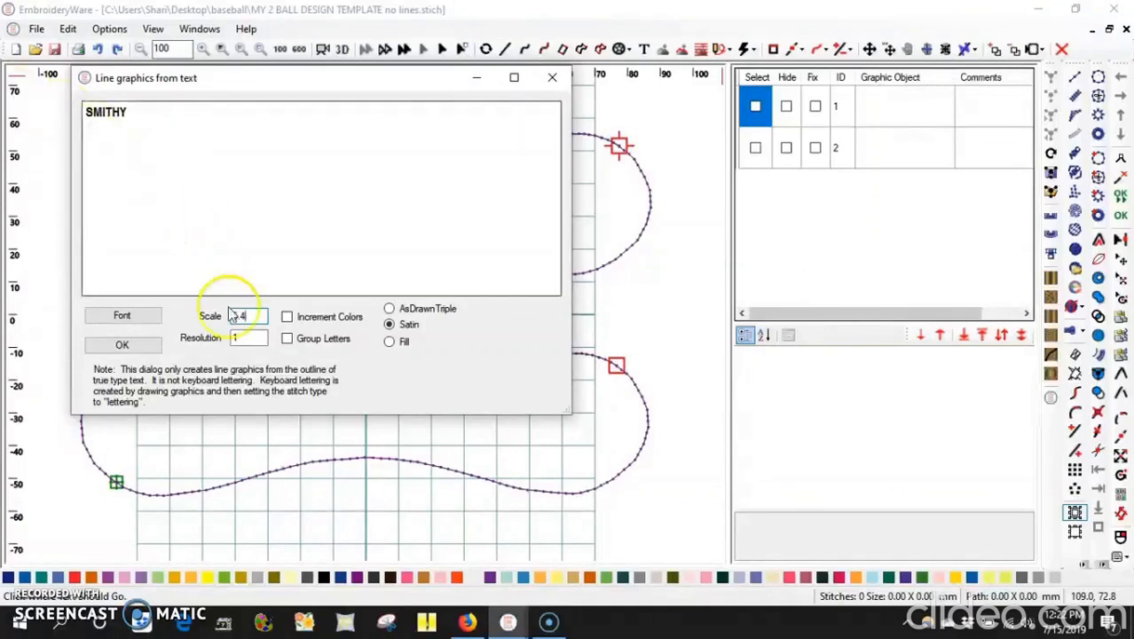
{"action": "left_click", "coordinate": [256, 316]}
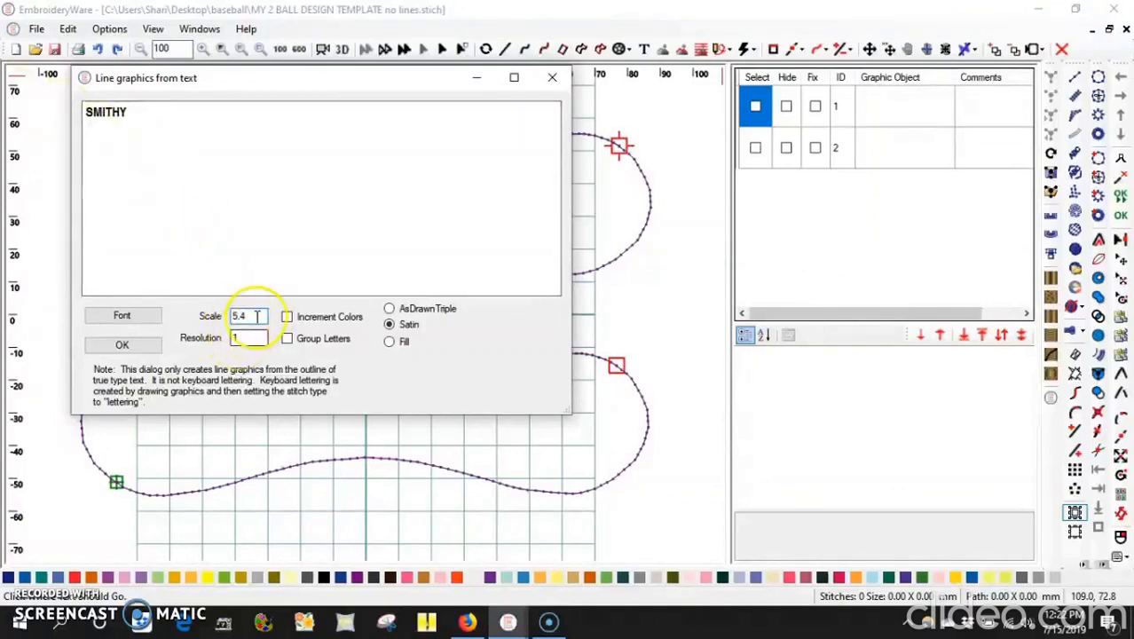
{"action": "left_click", "coordinate": [257, 316]}
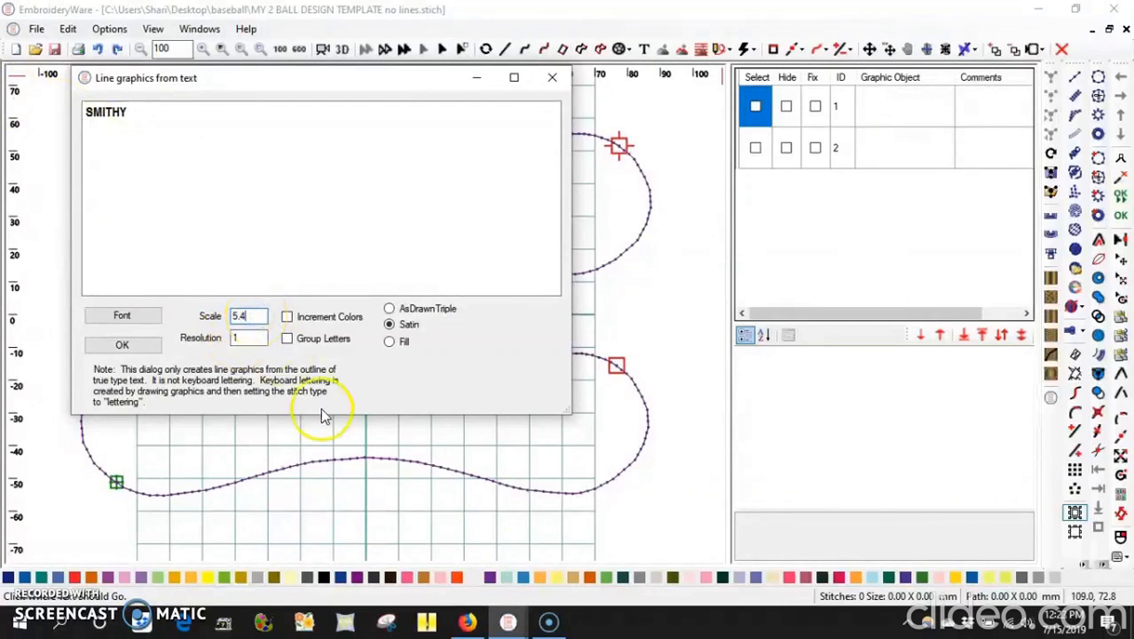
{"action": "left_click", "coordinate": [553, 79]}
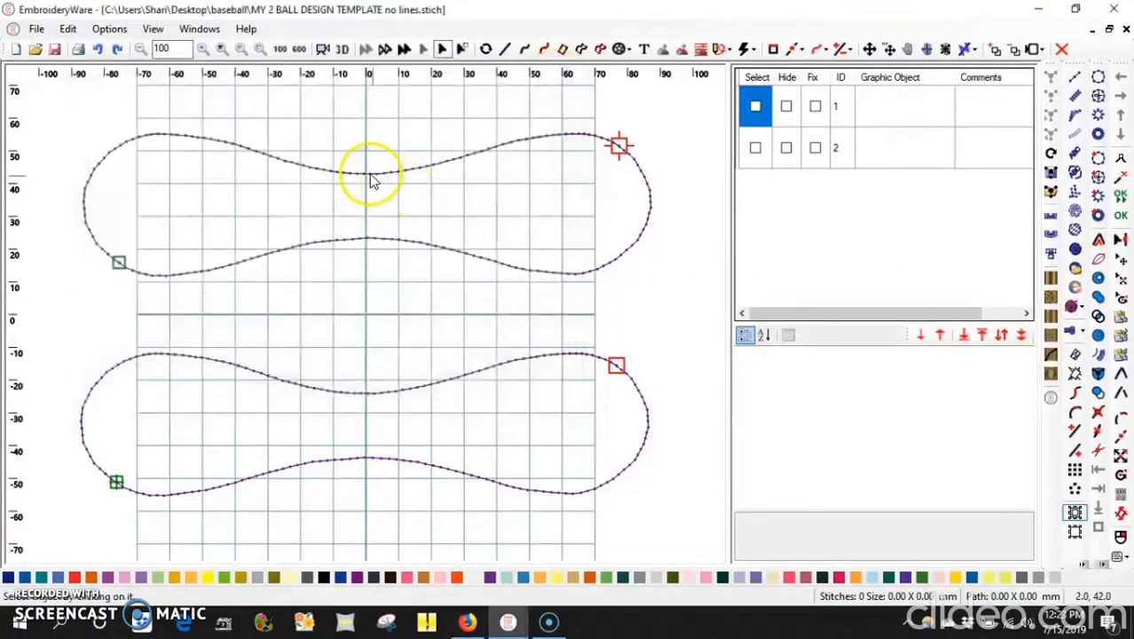
Measure the vertical distance across the narrow middle of the upper outline, from its upper edge toward its lower edge.
{"action": "left_click", "coordinate": [1034, 49]}
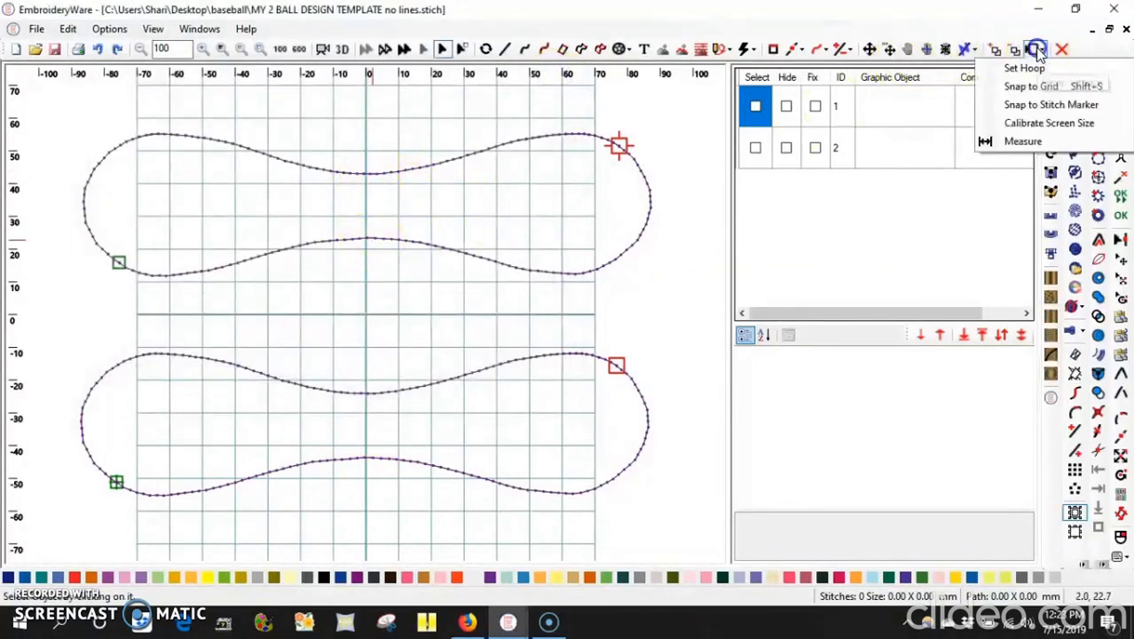
{"action": "left_click", "coordinate": [1022, 142]}
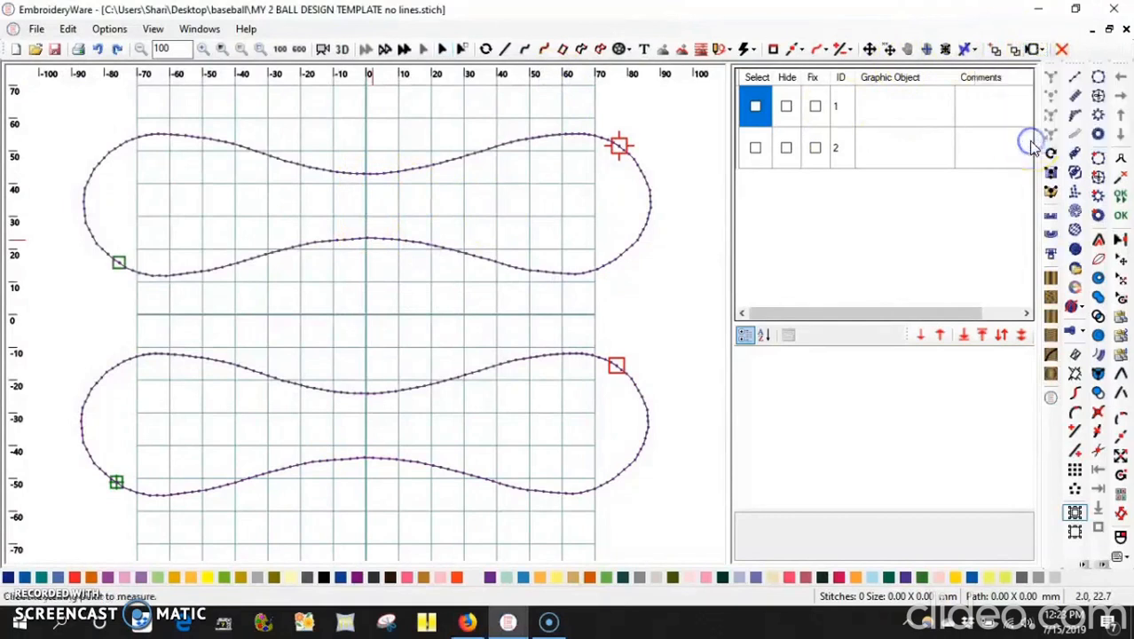
{"action": "left_click", "coordinate": [367, 174]}
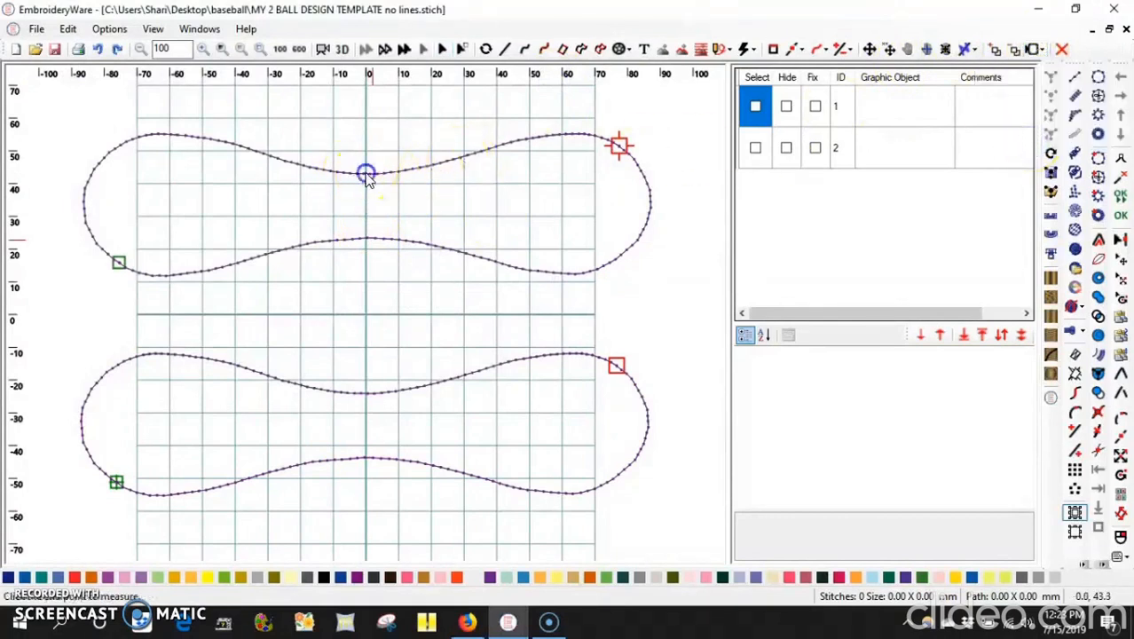
{"action": "left_click", "coordinate": [367, 242]}
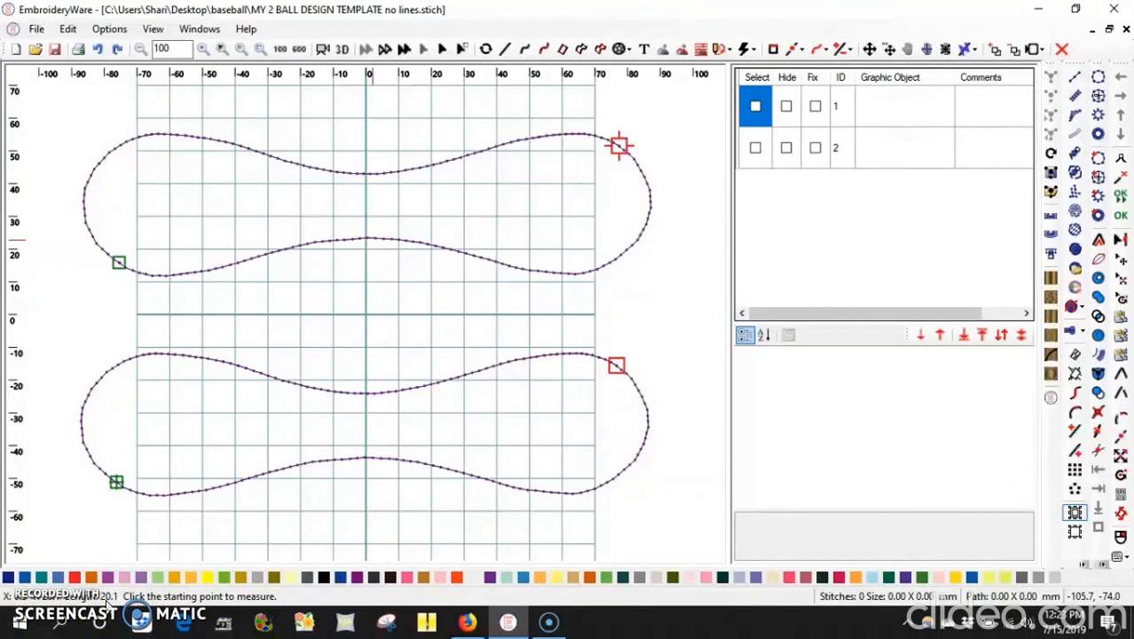
Start creating line graphics from text and set the lettering scale to 4.95.
{"action": "left_click", "coordinate": [644, 51]}
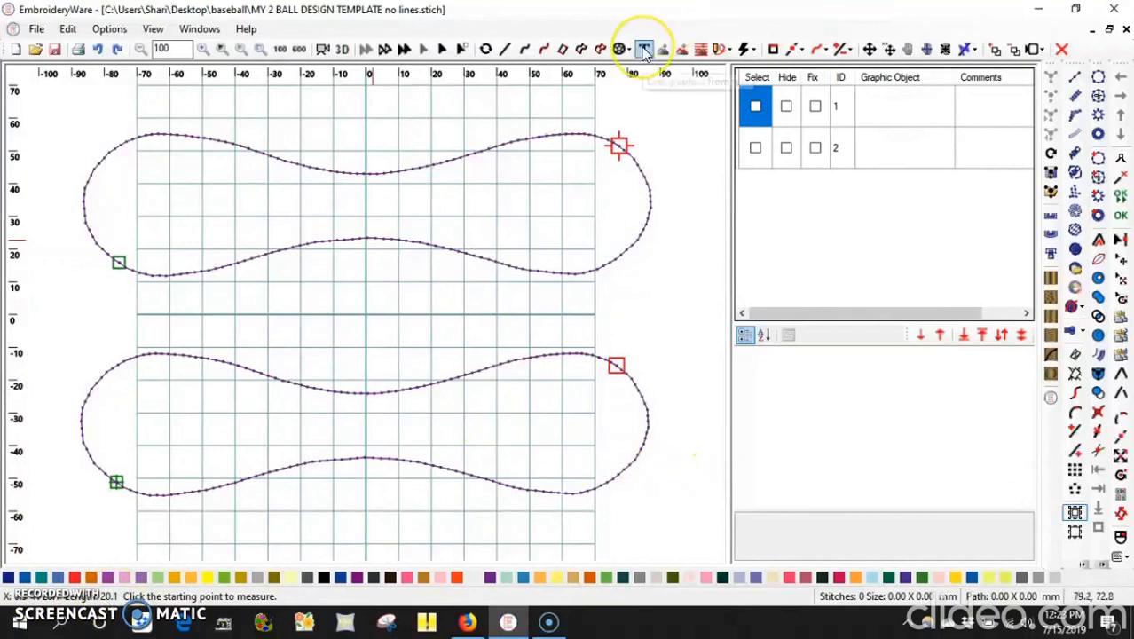
{"action": "left_click", "coordinate": [284, 338]}
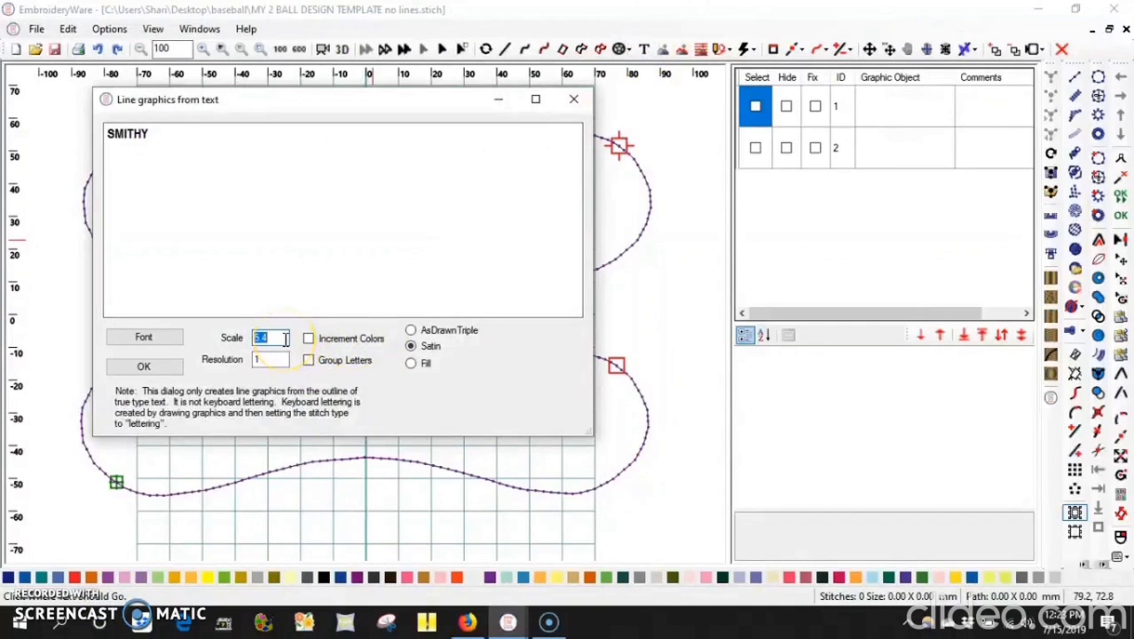
{"action": "key", "text": "BackSpace"}
{"action": "left_click", "coordinate": [155, 133]}
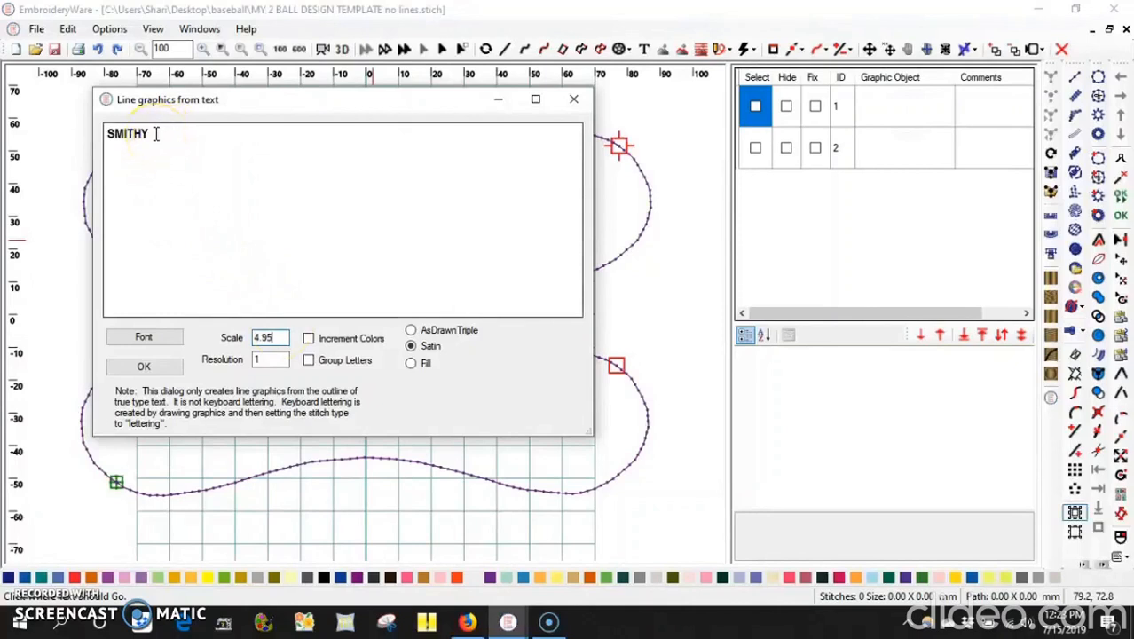
Set the lettering font to Engravers MT, Expanded Bold, at size 18.
{"action": "left_click", "coordinate": [144, 336]}
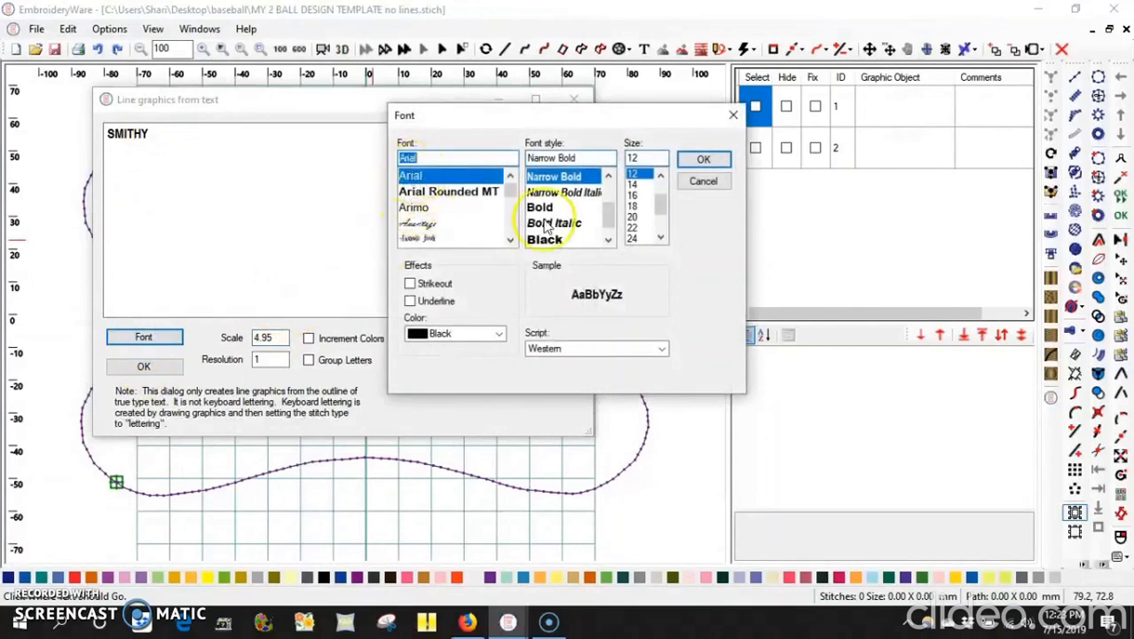
{"action": "left_click_drag", "start_coordinate": [509, 189], "coordinate": [512, 199]}
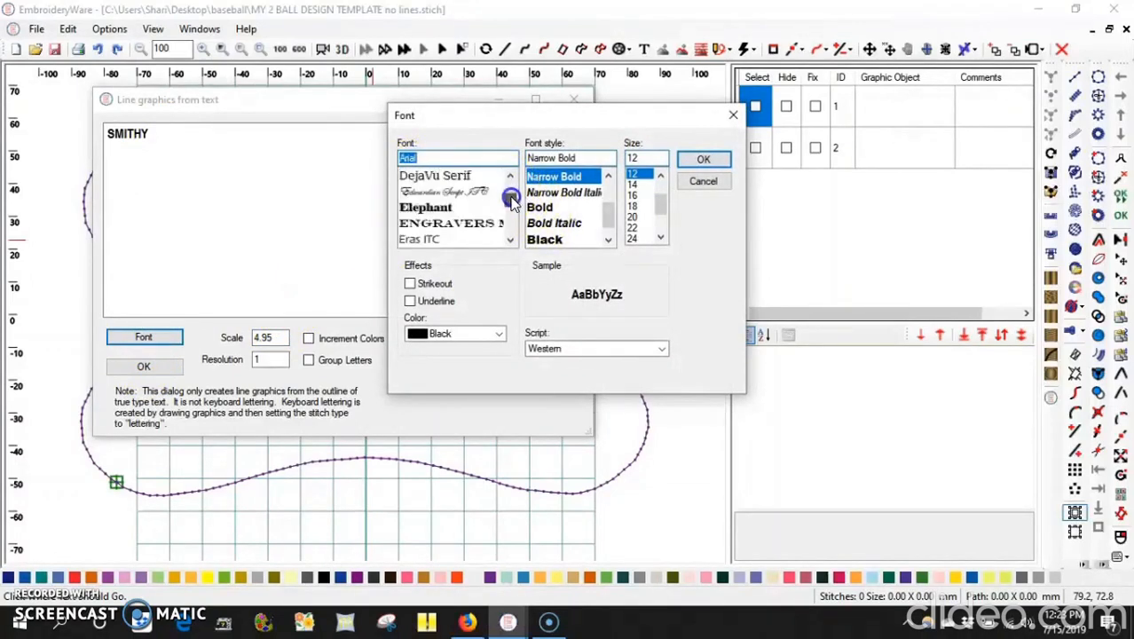
{"action": "left_click", "coordinate": [474, 223]}
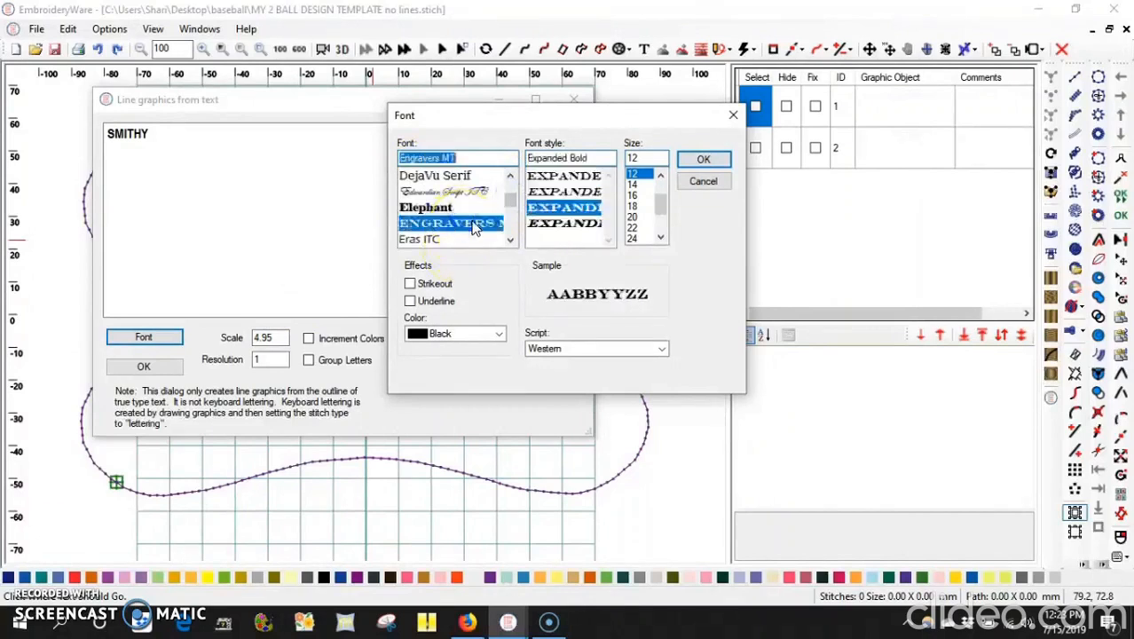
{"action": "left_click", "coordinate": [635, 206]}
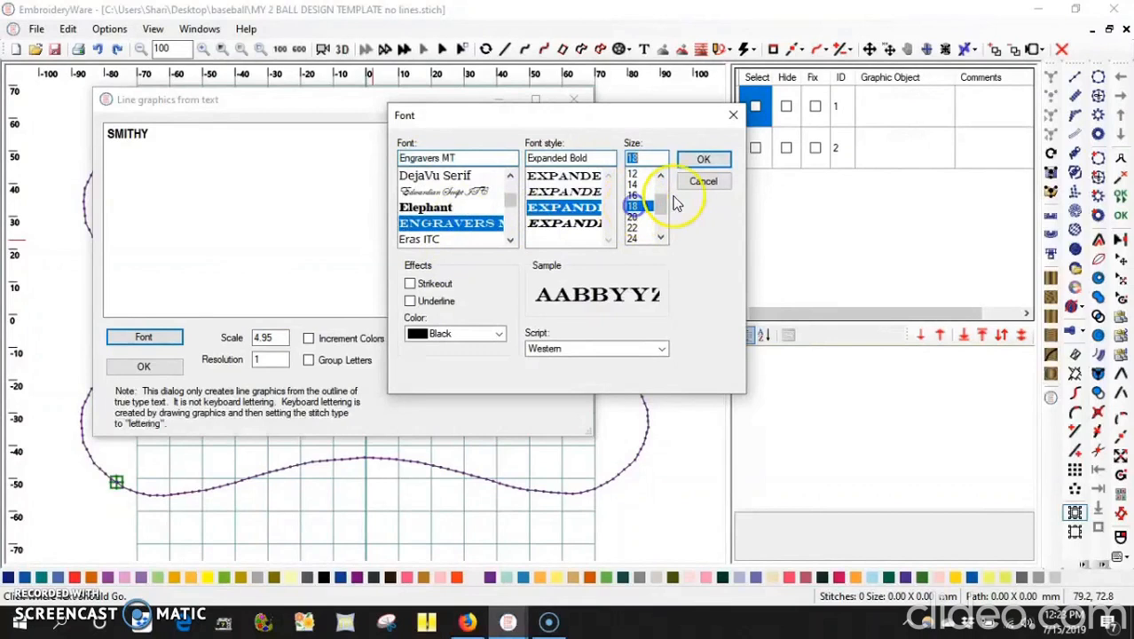
{"action": "left_click", "coordinate": [703, 160]}
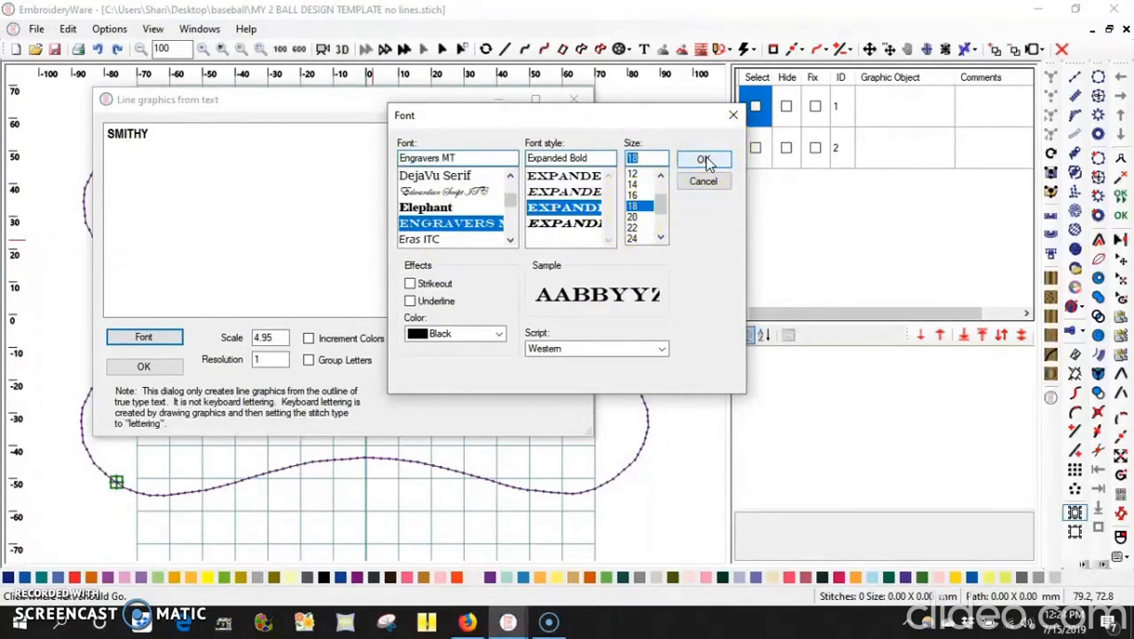
Replace the lettering text with a five-letter surname in capitals and create it as Fill line graphics.
{"action": "left_click", "coordinate": [702, 160]}
{"action": "left_click", "coordinate": [238, 136]}
{"action": "key", "text": "BackSpace"}
{"action": "key", "text": "BackSpace"}
{"action": "key", "text": "BackSpace"}
{"action": "key", "text": "BackSpace"}
{"action": "key", "text": "BackSpace"}
{"action": "key", "text": "BackSpace"}
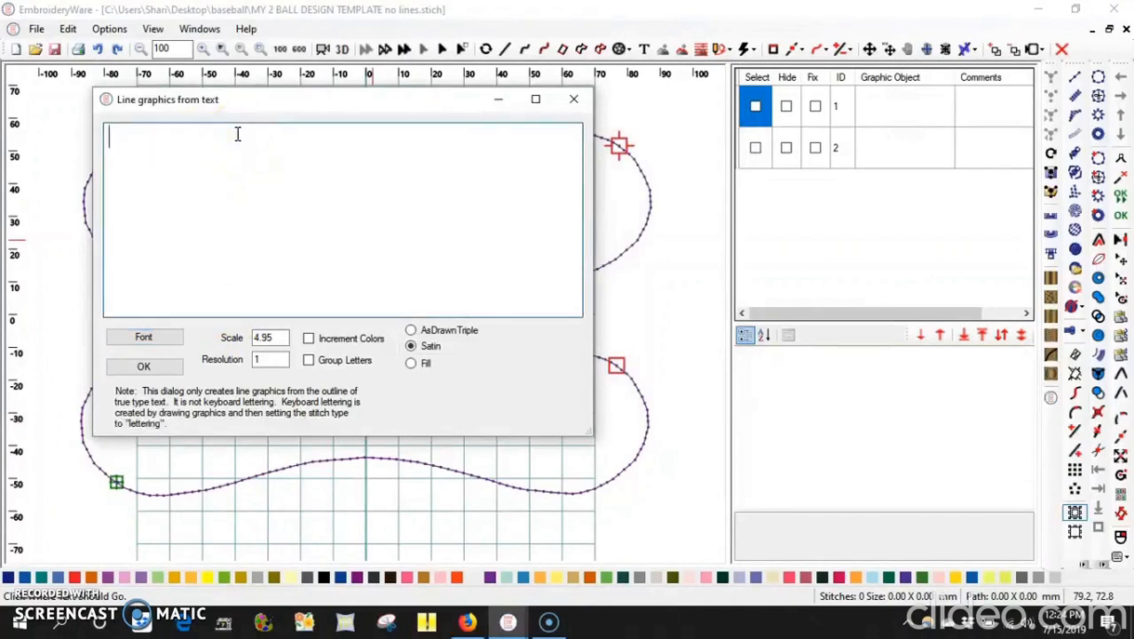
{"action": "type", "text": "SMITH"}
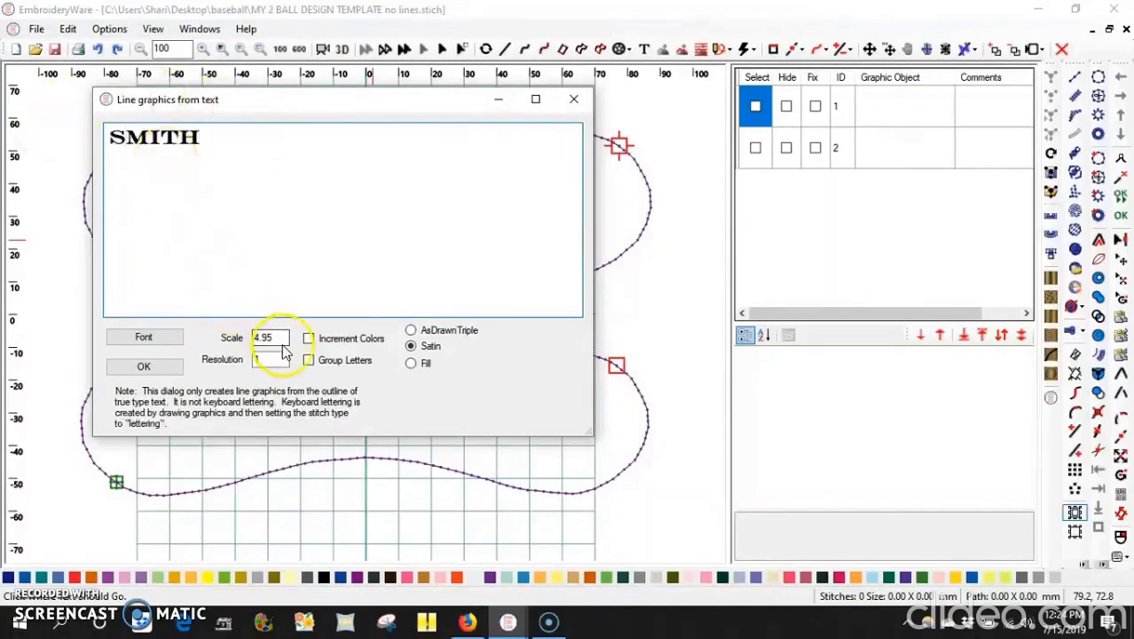
{"action": "left_click", "coordinate": [411, 364]}
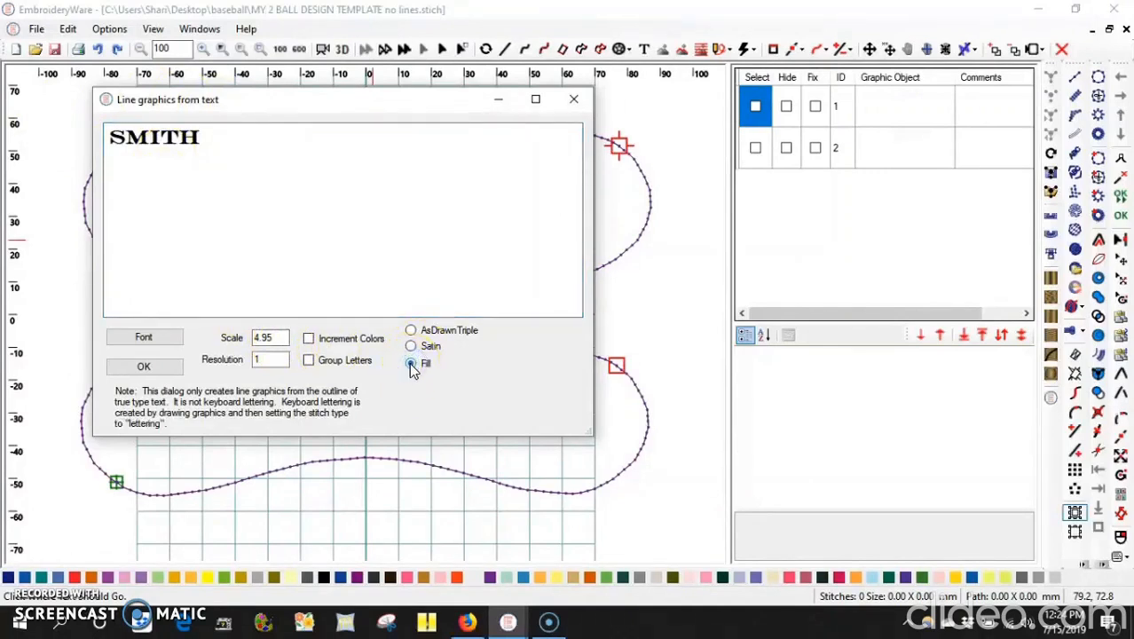
{"action": "left_click", "coordinate": [152, 369]}
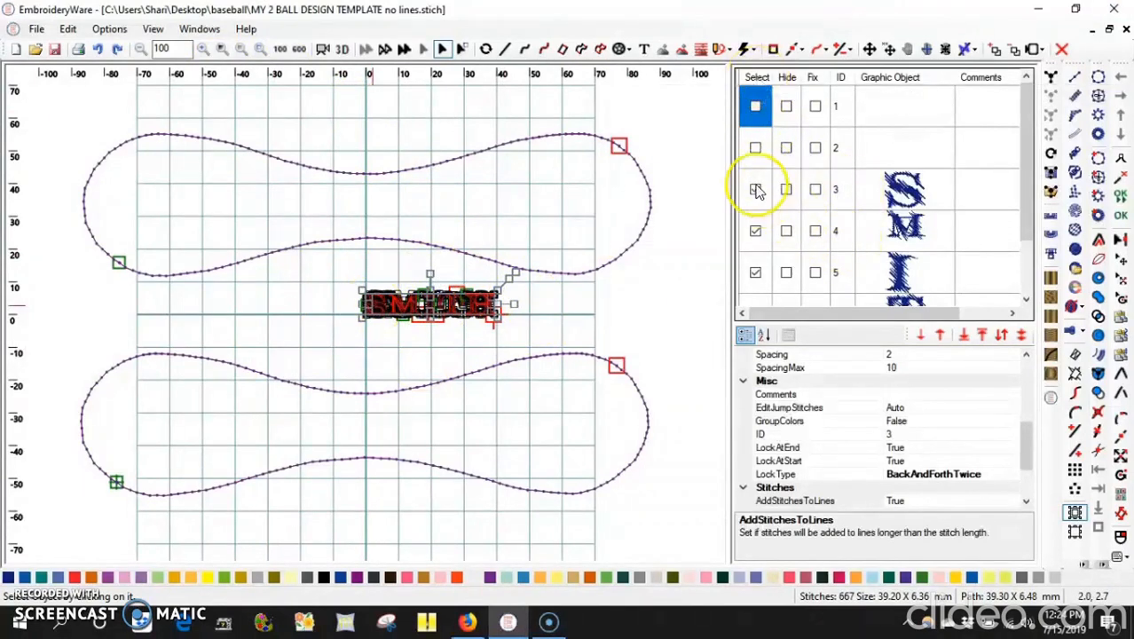
Turn the quick edit box around all selected objects off and back on.
{"action": "left_click", "coordinate": [1076, 515]}
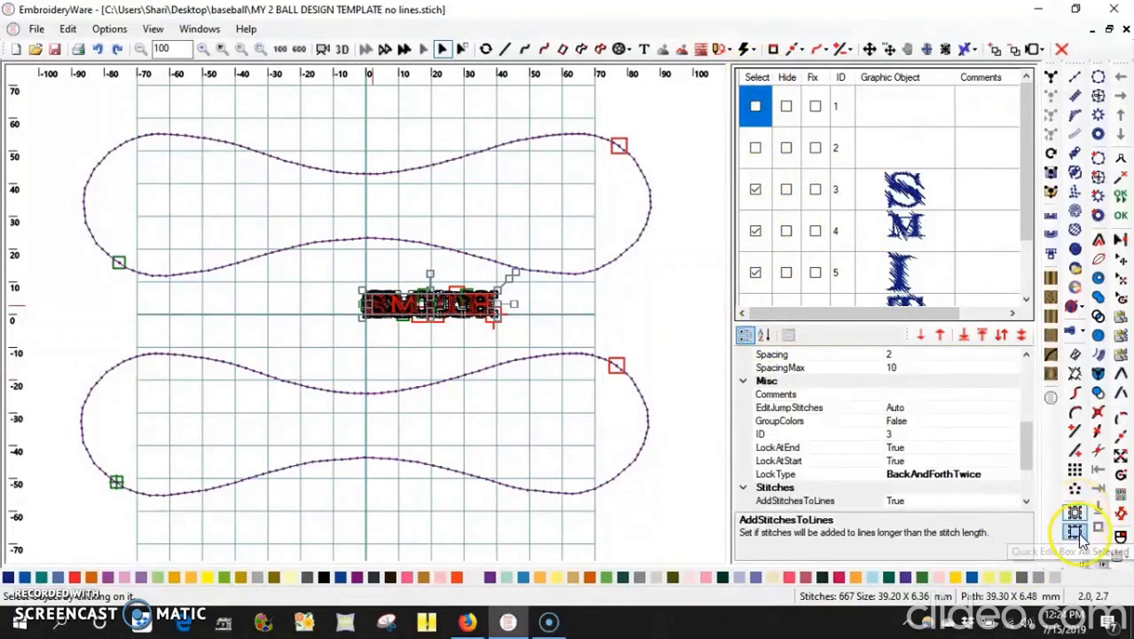
{"action": "left_click", "coordinate": [1077, 534]}
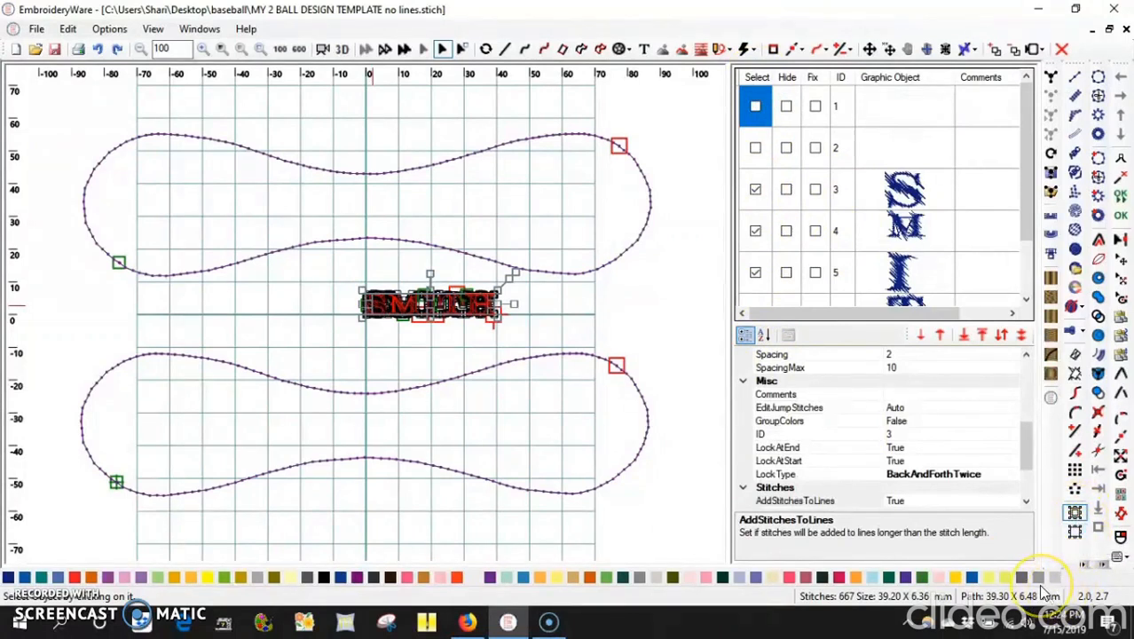
{"action": "left_click", "coordinate": [1079, 515]}
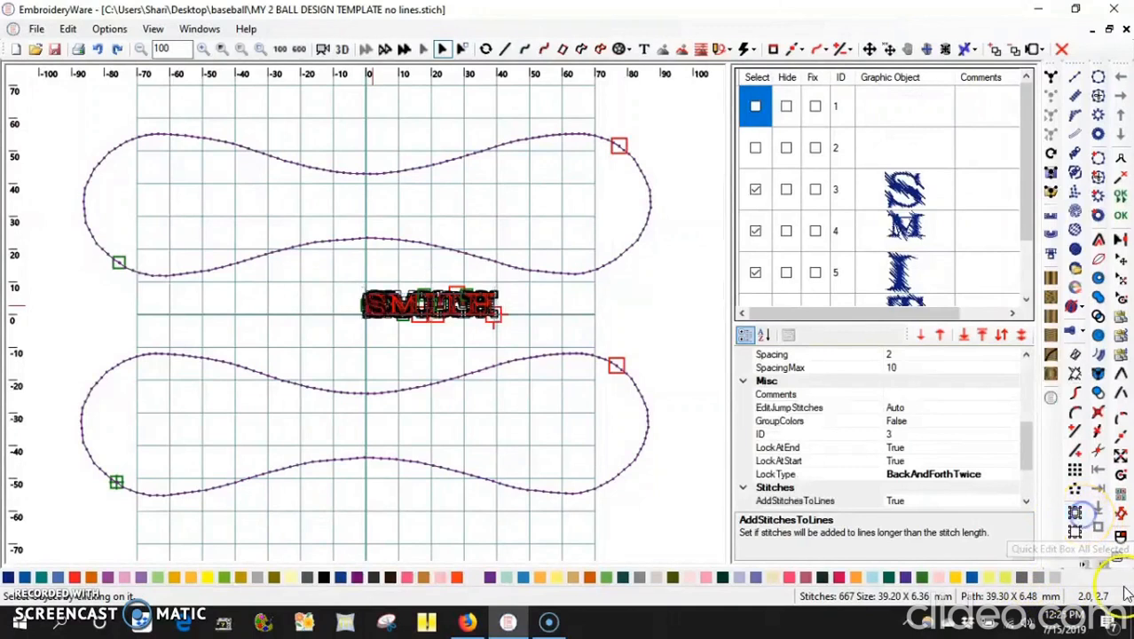
{"action": "left_click", "coordinate": [1078, 513]}
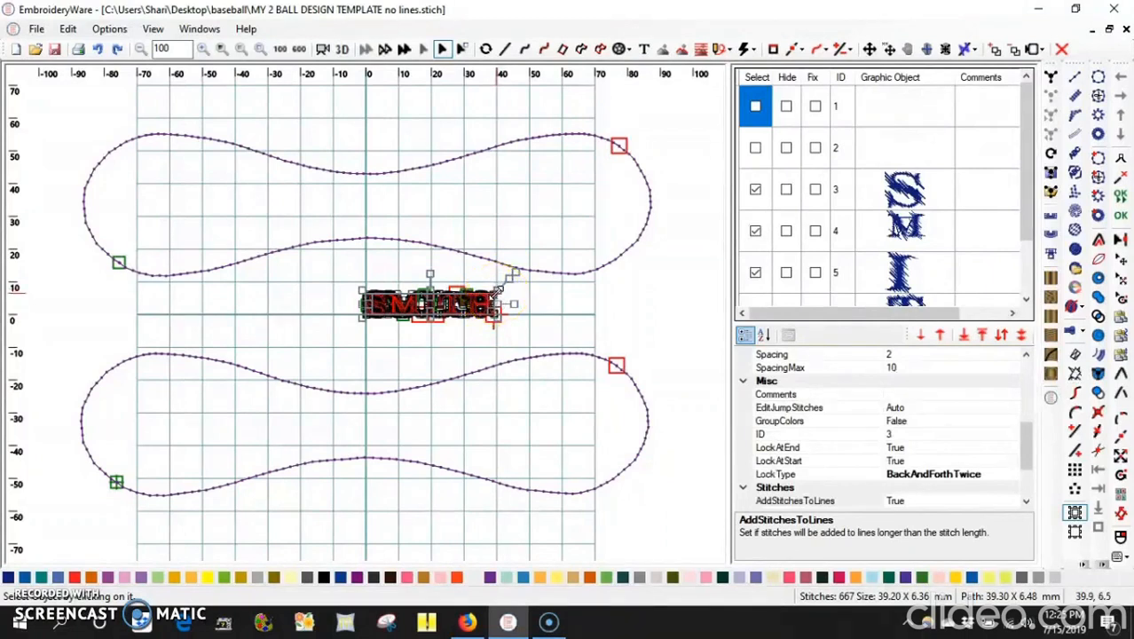
Enlarge the lettering to about 95 × 16 mm, move it to the middle of the upper outline, and leave everything deselected.
{"action": "left_click_drag", "start_coordinate": [509, 274], "coordinate": [575, 234]}
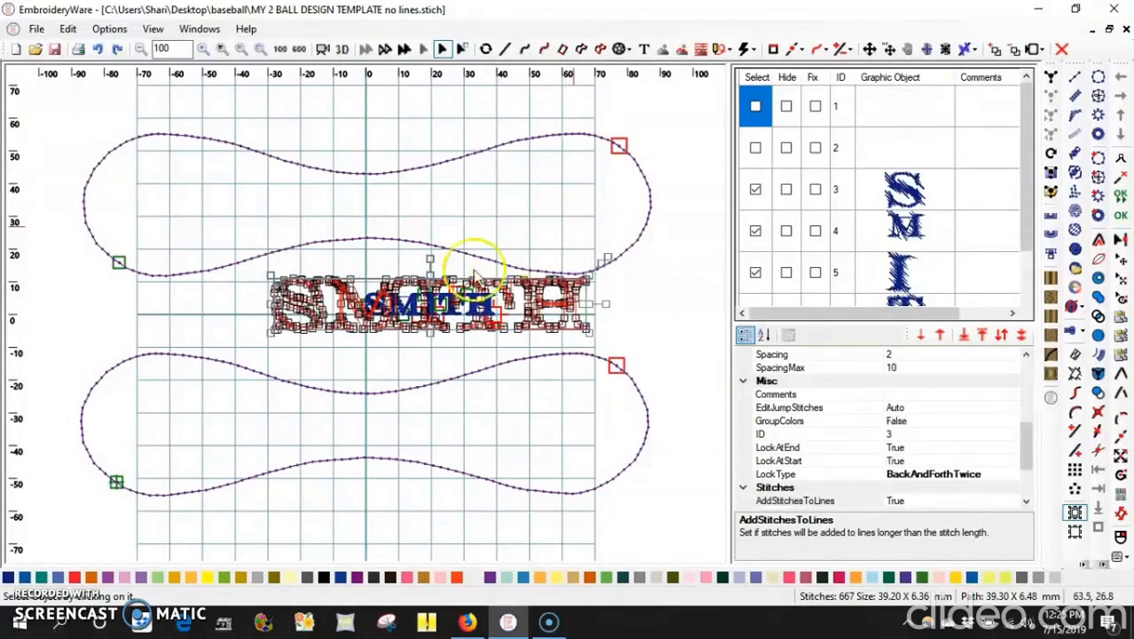
{"action": "right_click", "coordinate": [420, 338]}
{"action": "left_click", "coordinate": [434, 367]}
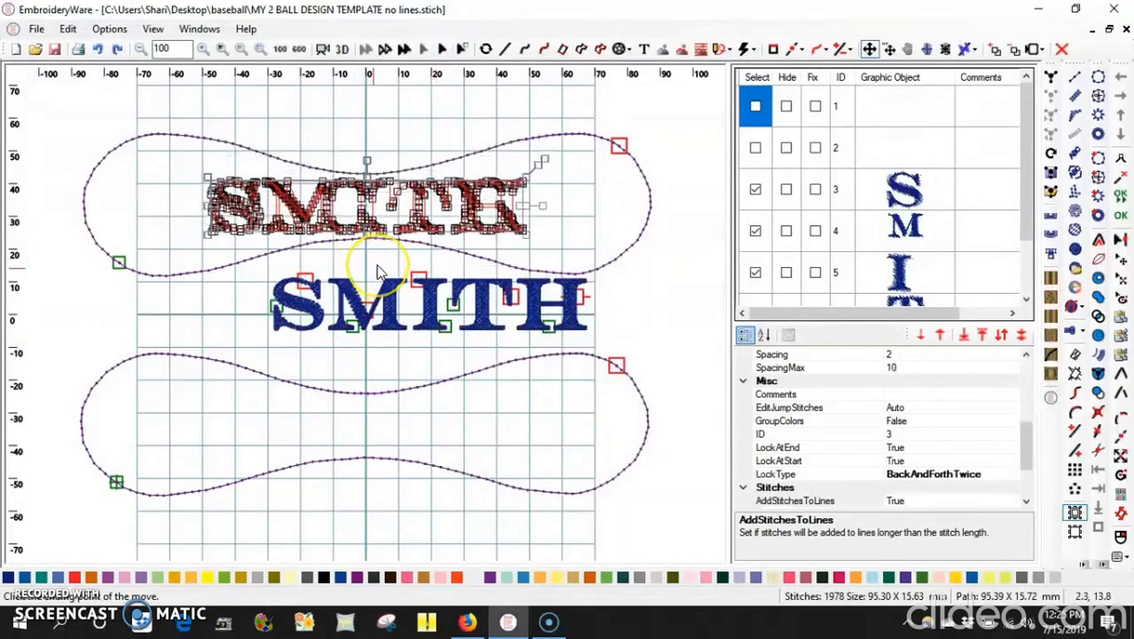
{"action": "left_click", "coordinate": [377, 274]}
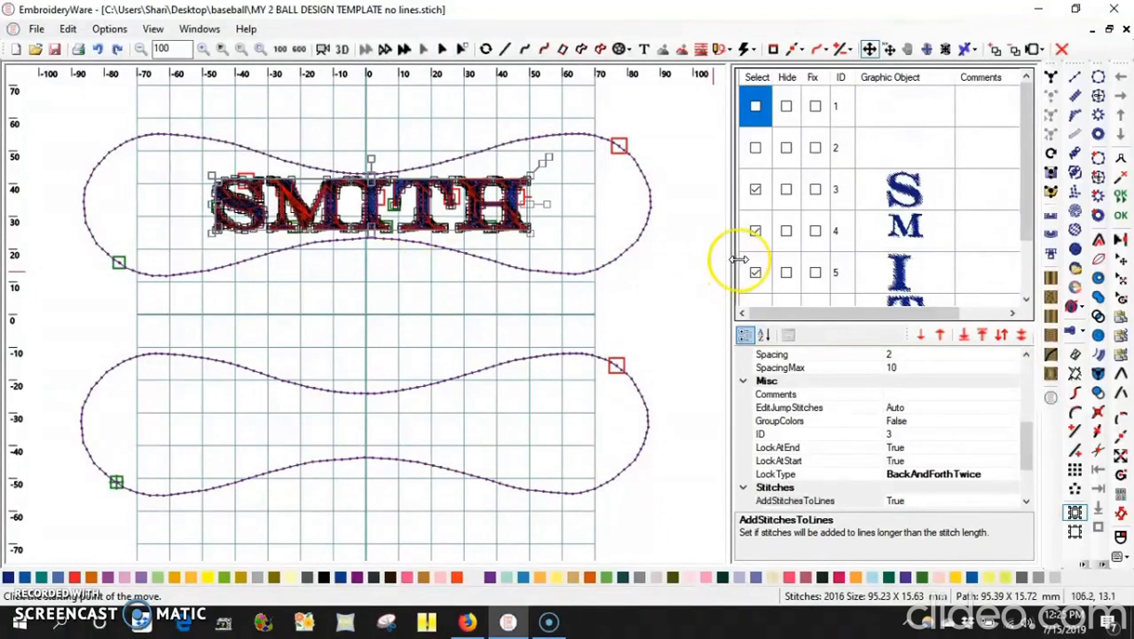
{"action": "left_click", "coordinate": [756, 79]}
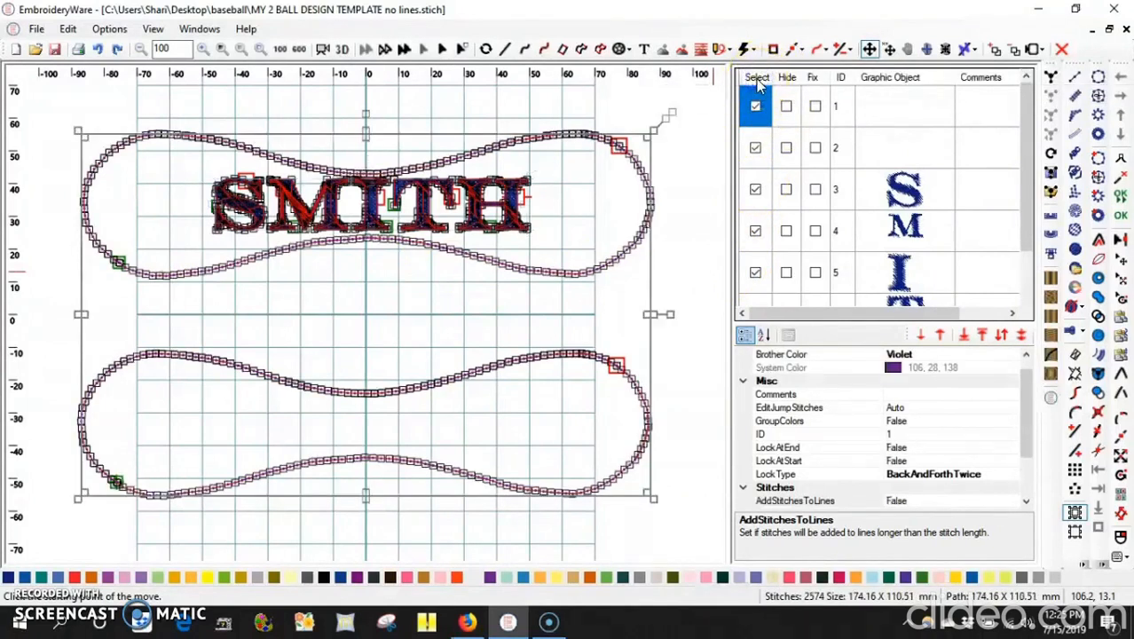
{"action": "left_click", "coordinate": [756, 79]}
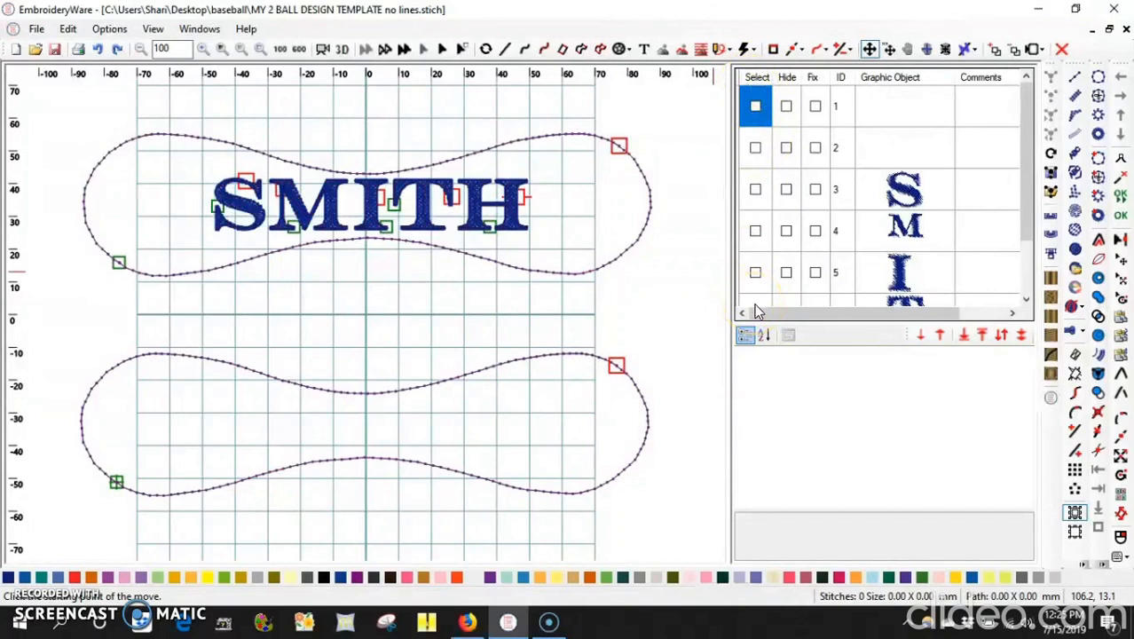
Draw a curve above the lettering that dips along the upper outline's top edge, spanning slightly beyond the first and last letters.
{"action": "left_click", "coordinate": [521, 51]}
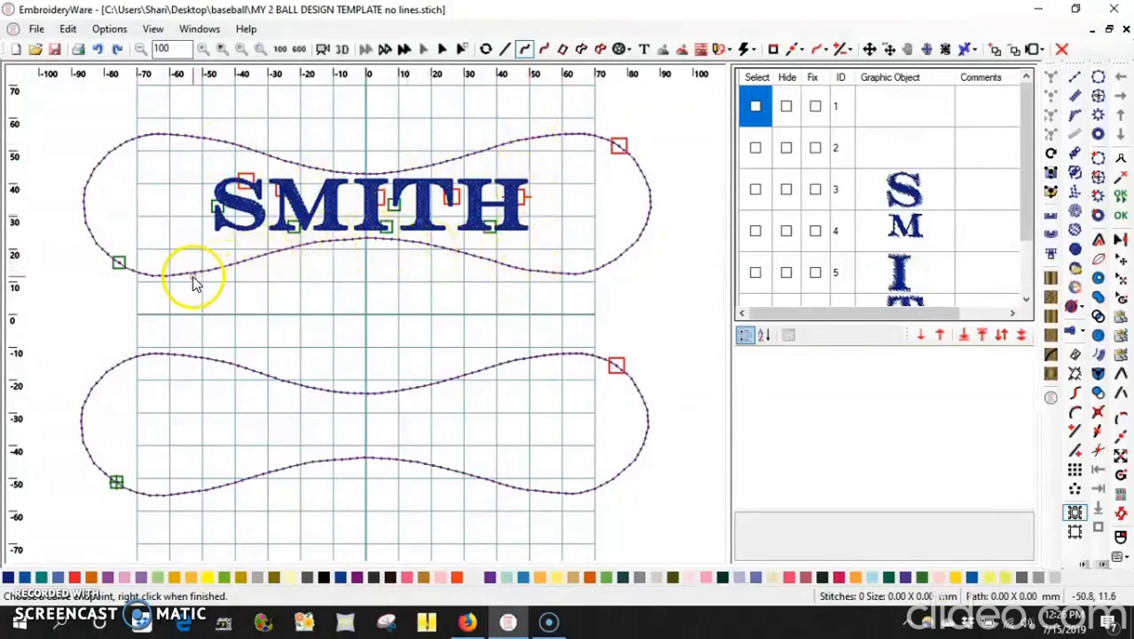
{"action": "left_click", "coordinate": [208, 152]}
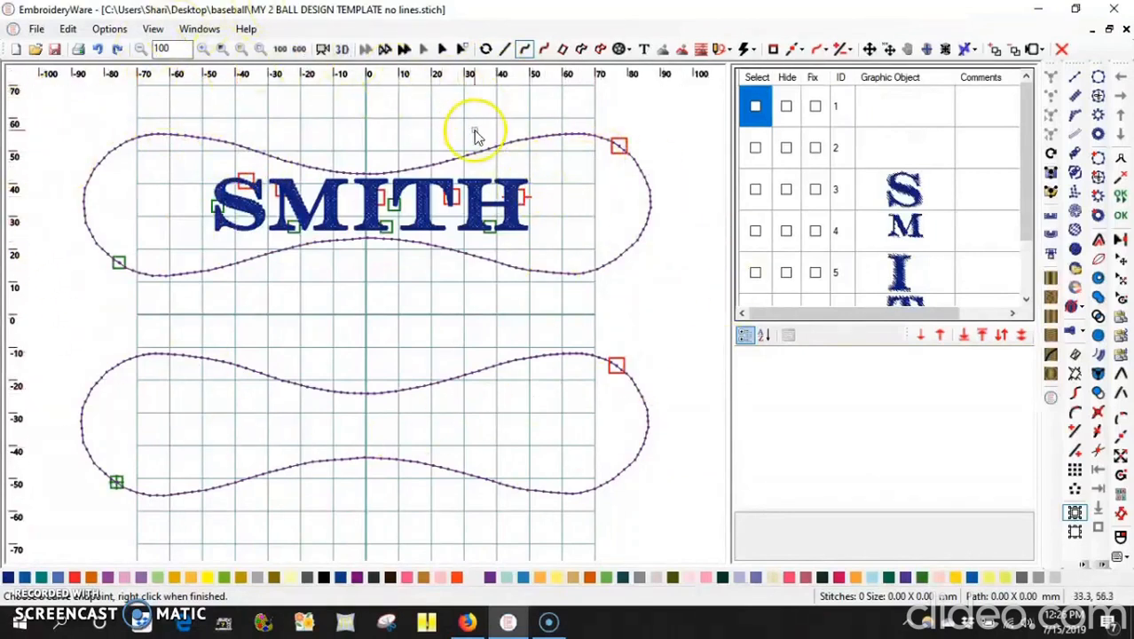
{"action": "left_click", "coordinate": [197, 140]}
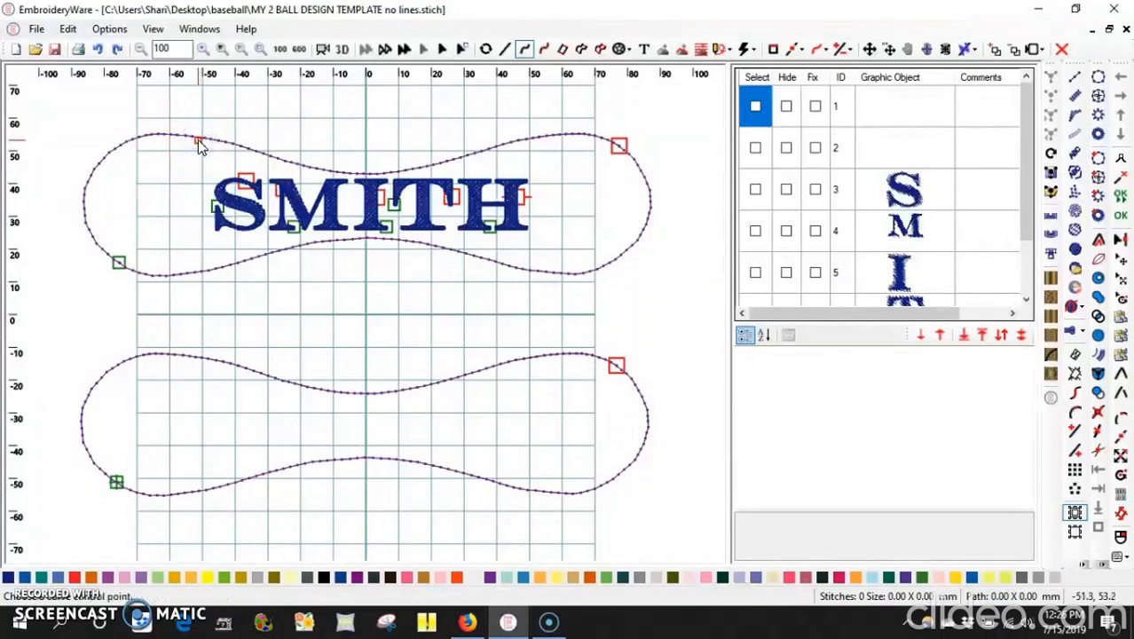
{"action": "left_click", "coordinate": [301, 167]}
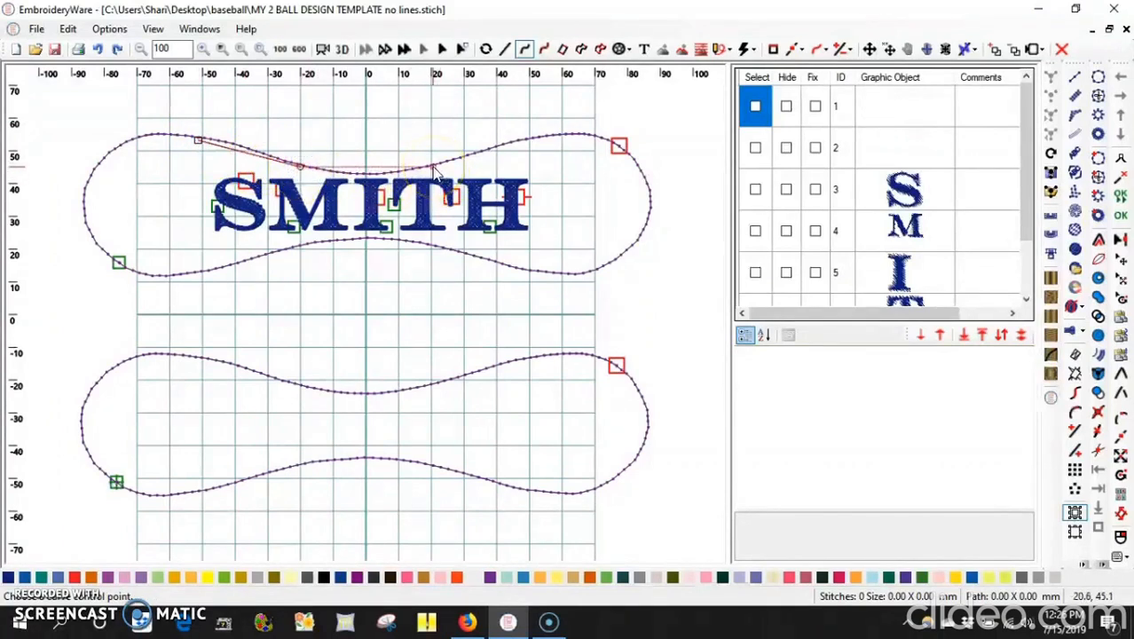
{"action": "left_click", "coordinate": [538, 152]}
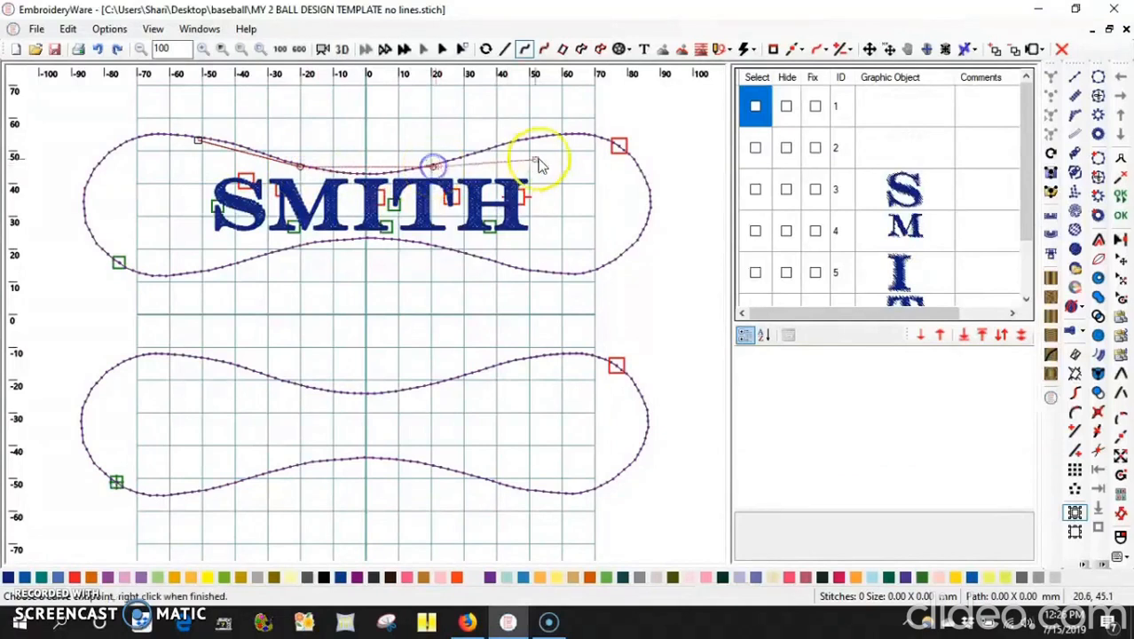
{"action": "left_click", "coordinate": [535, 149]}
{"action": "left_click", "coordinate": [533, 142]}
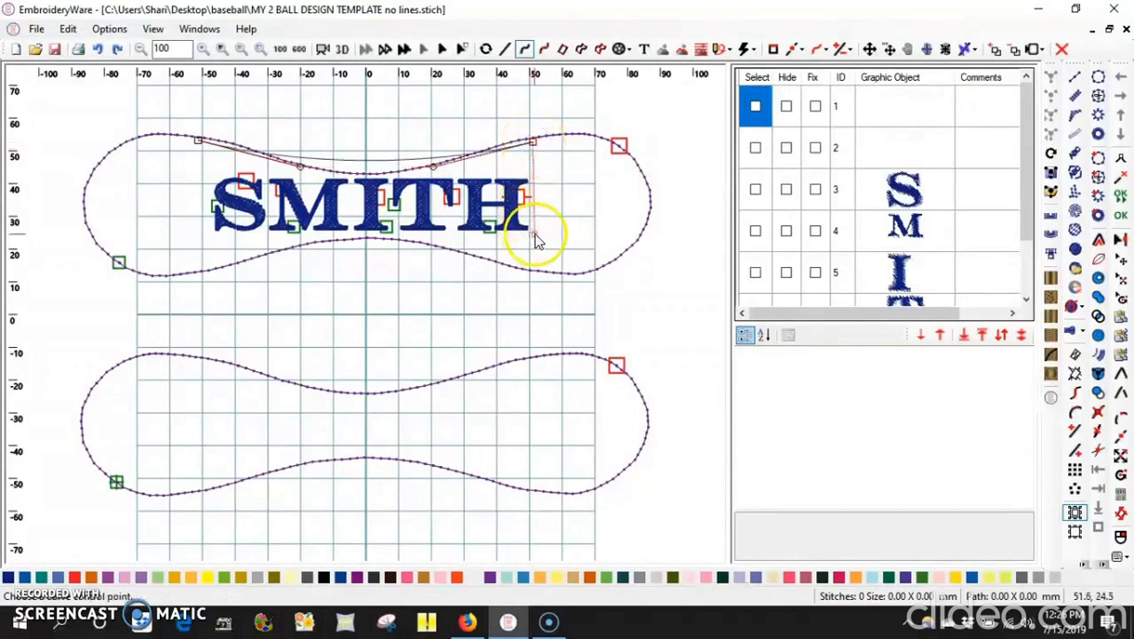
Continue the shape with a straight right side down to the outline's lower edge and an arching curve back beneath the lettering.
{"action": "right_click", "coordinate": [526, 169]}
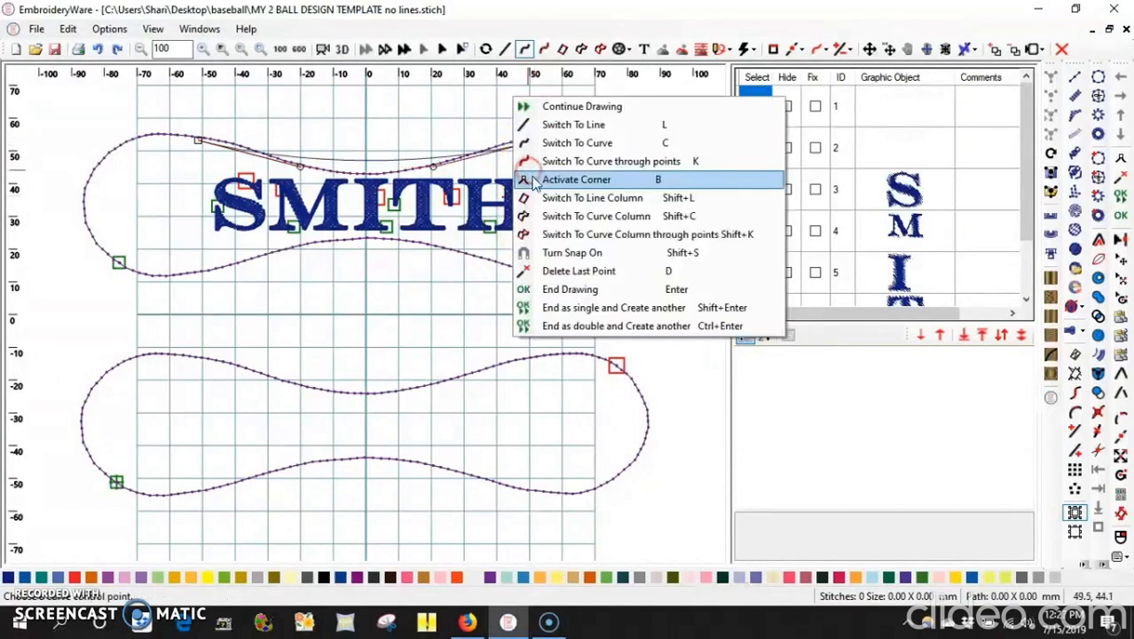
{"action": "left_click", "coordinate": [551, 125]}
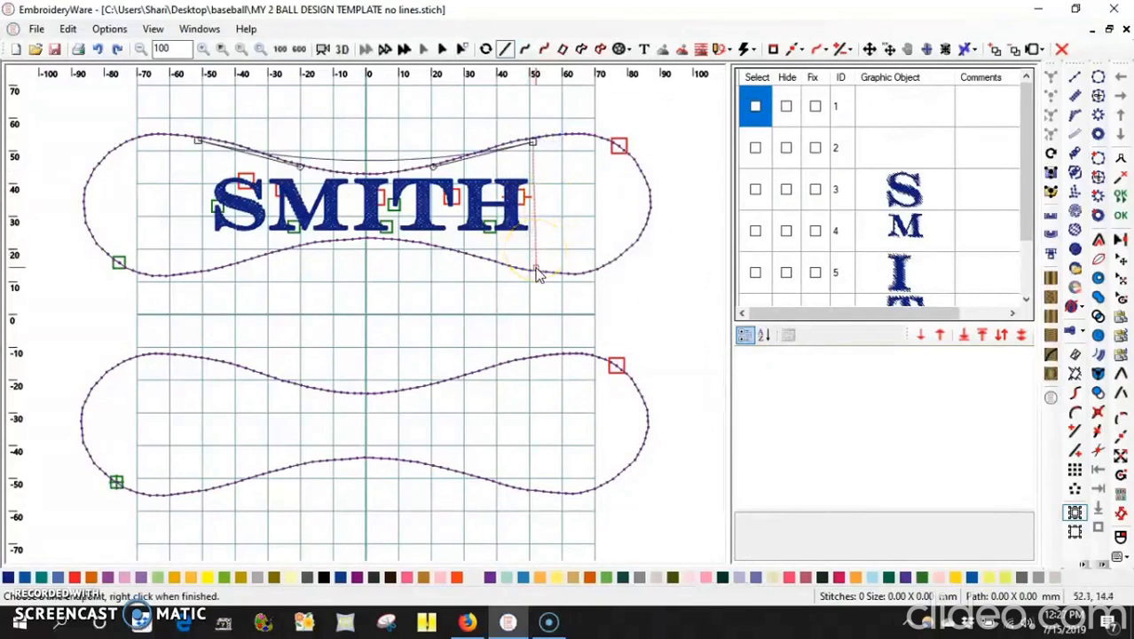
{"action": "left_click", "coordinate": [534, 267]}
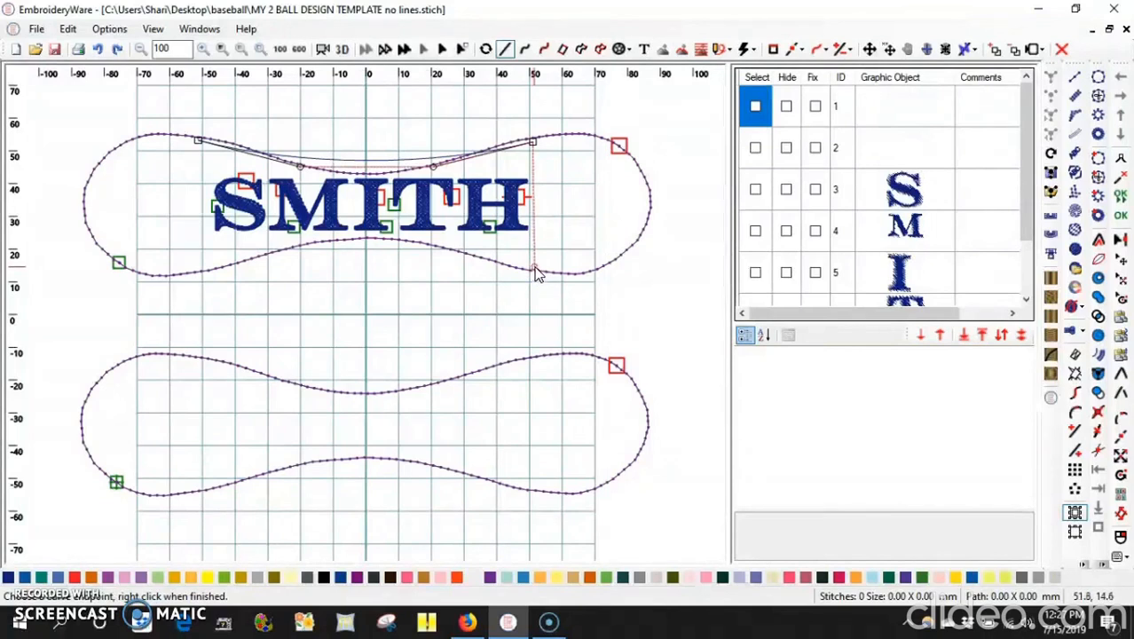
{"action": "right_click", "coordinate": [535, 271]}
{"action": "left_click", "coordinate": [526, 239]}
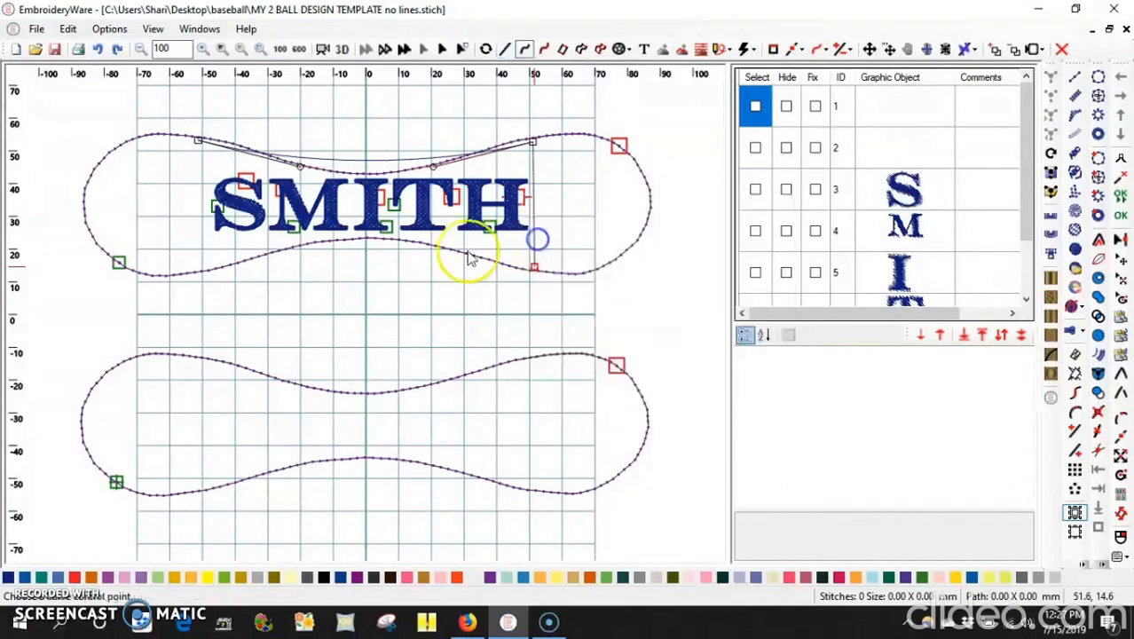
{"action": "left_click", "coordinate": [432, 244]}
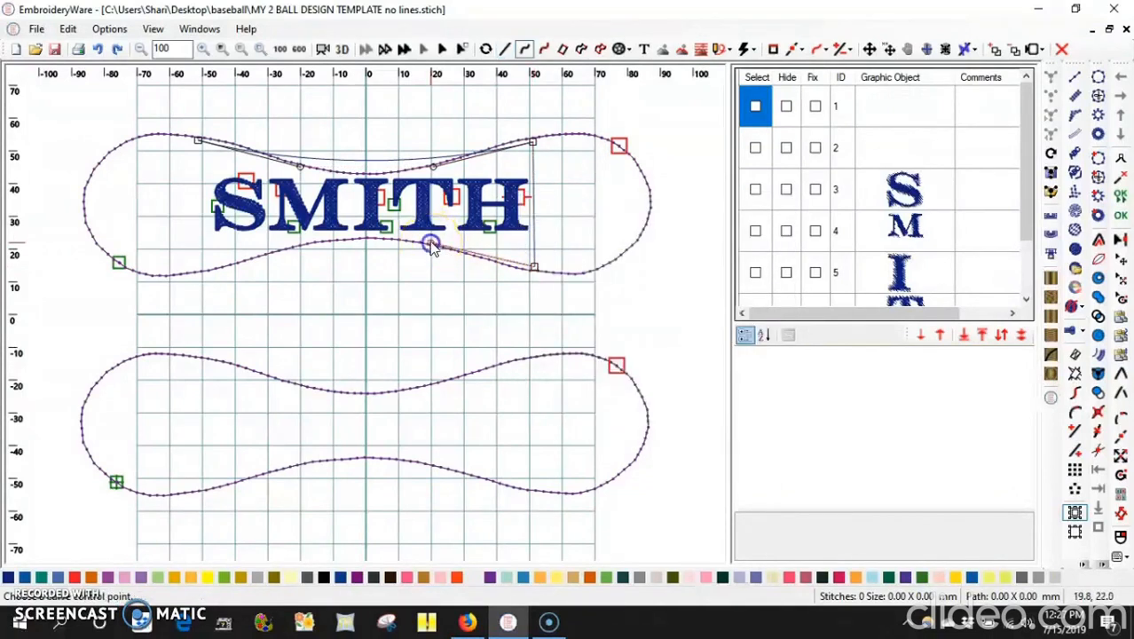
{"action": "left_click", "coordinate": [299, 245]}
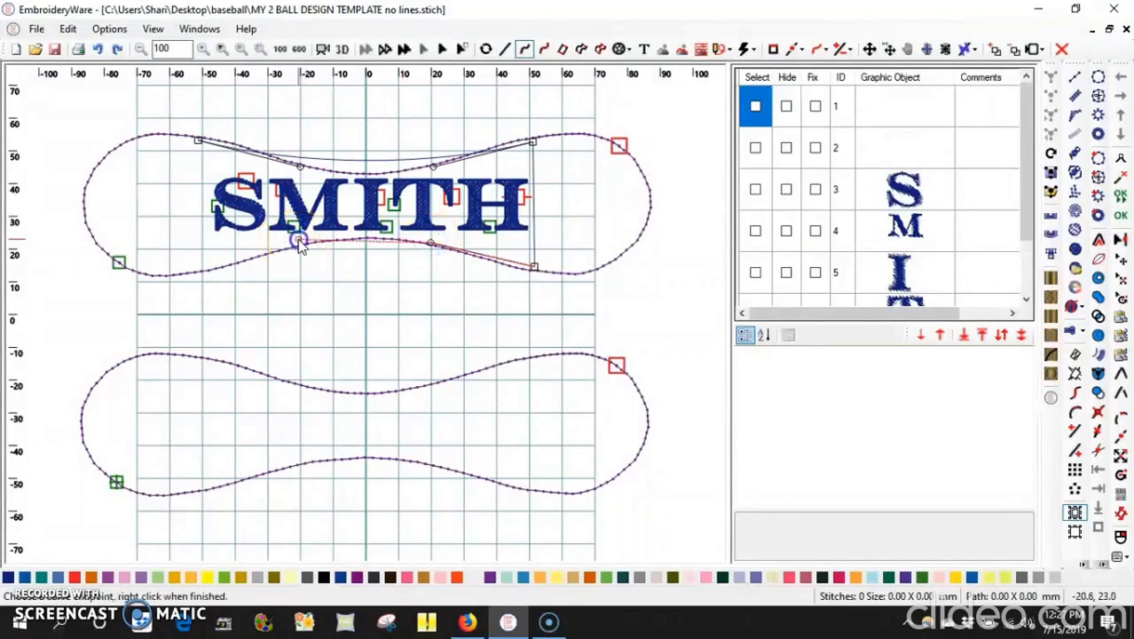
{"action": "left_click", "coordinate": [201, 271]}
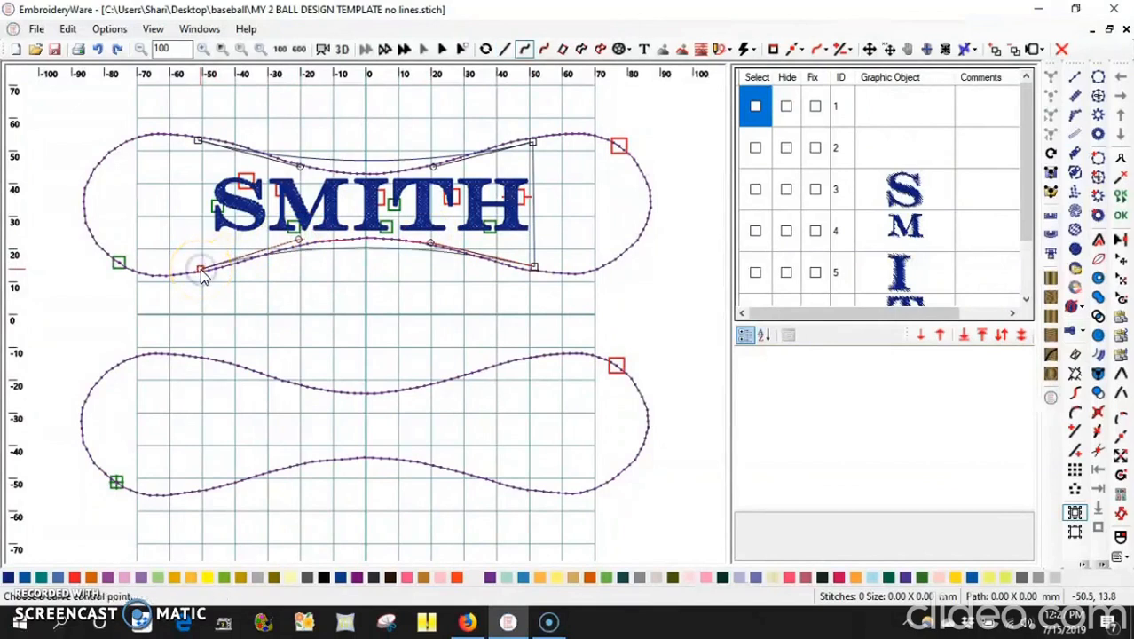
Close the shape with a straight left side back to its start point, about 103 × 39 mm overall, and end the drawing.
{"action": "right_click", "coordinate": [202, 271]}
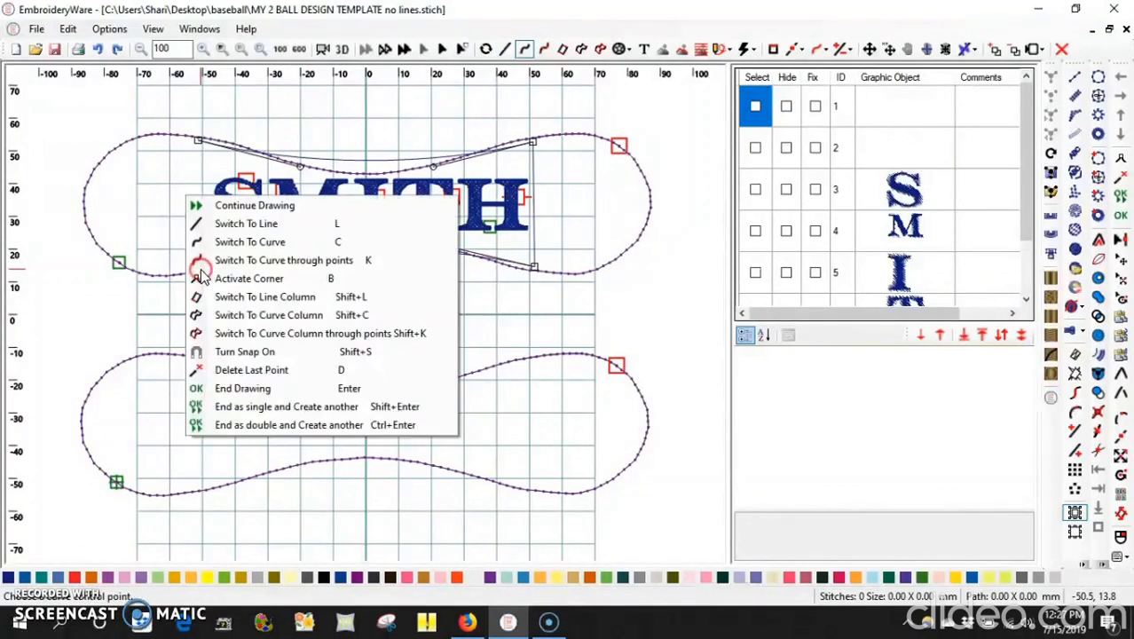
{"action": "left_click", "coordinate": [213, 222]}
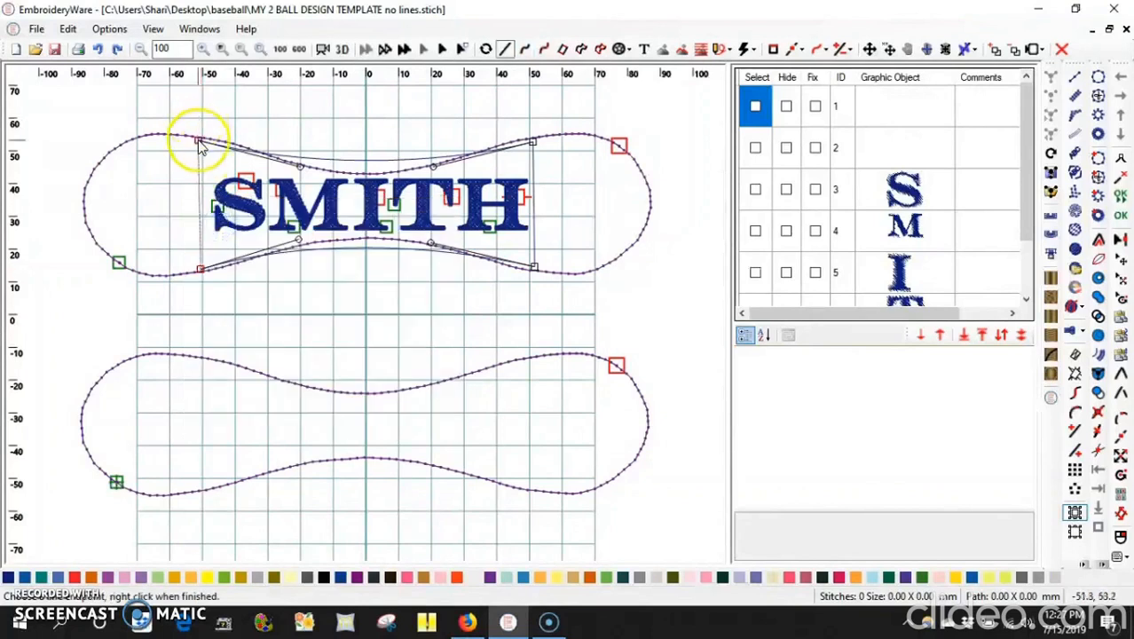
{"action": "left_click", "coordinate": [201, 142]}
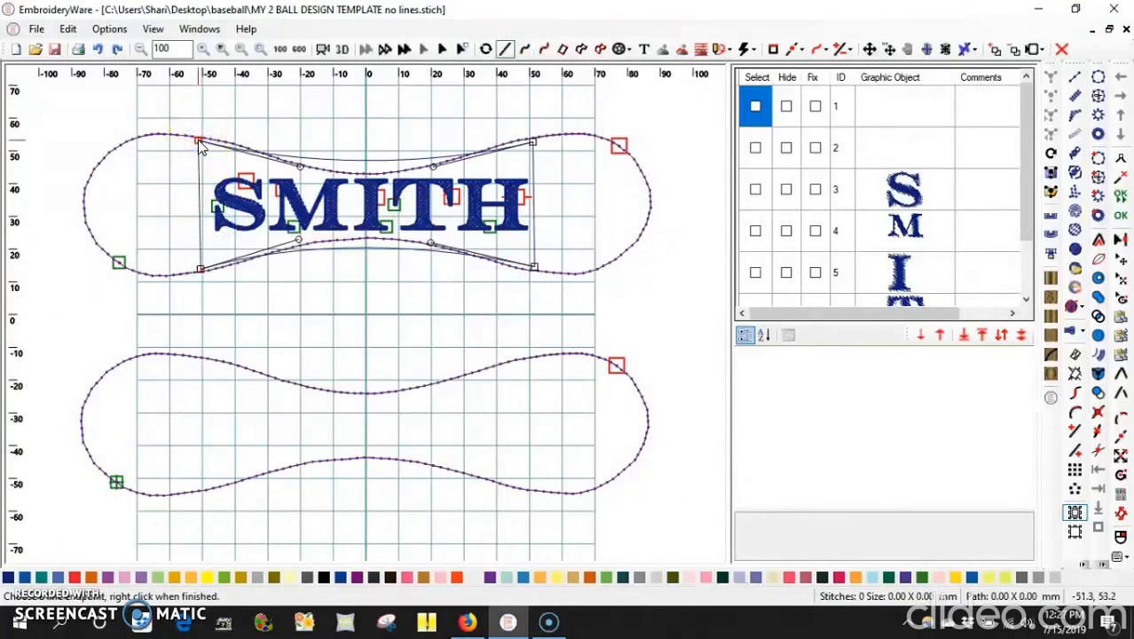
{"action": "right_click", "coordinate": [200, 146]}
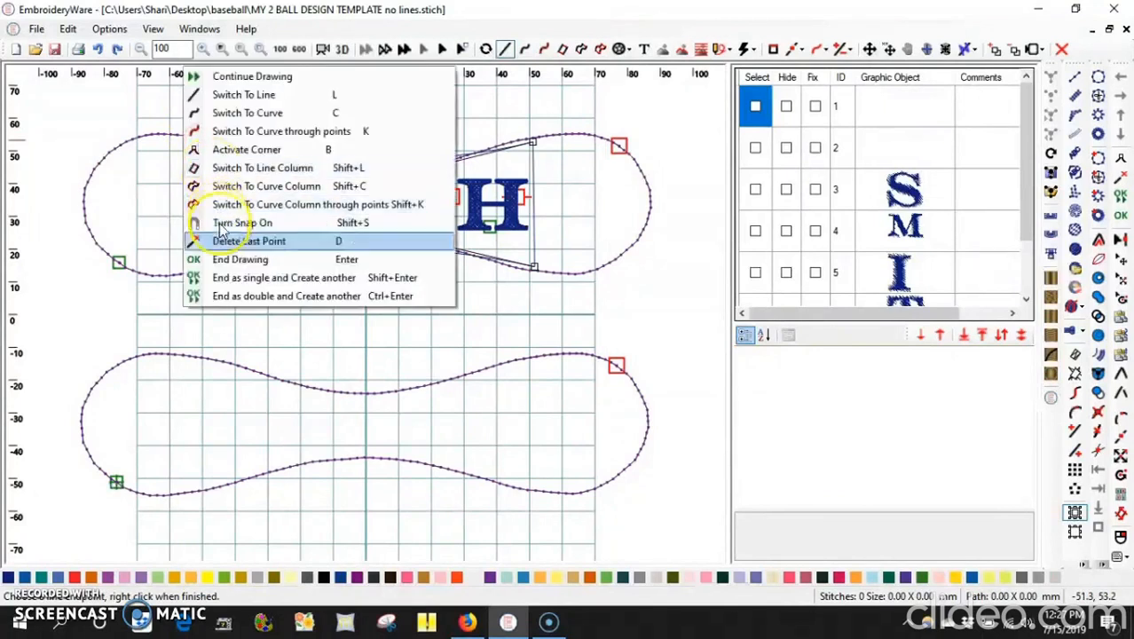
{"action": "left_click", "coordinate": [199, 259]}
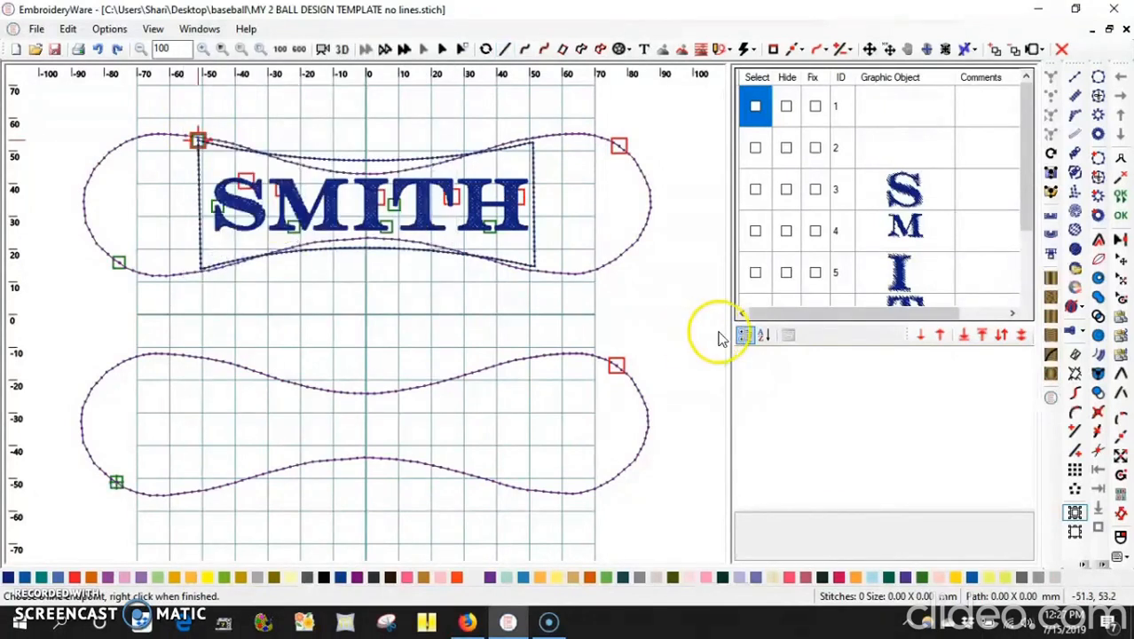
Select the newly drawn four-sided shape around the lettering and hide every object except that shape.
{"action": "left_click_drag", "start_coordinate": [1022, 99], "coordinate": [1031, 257]}
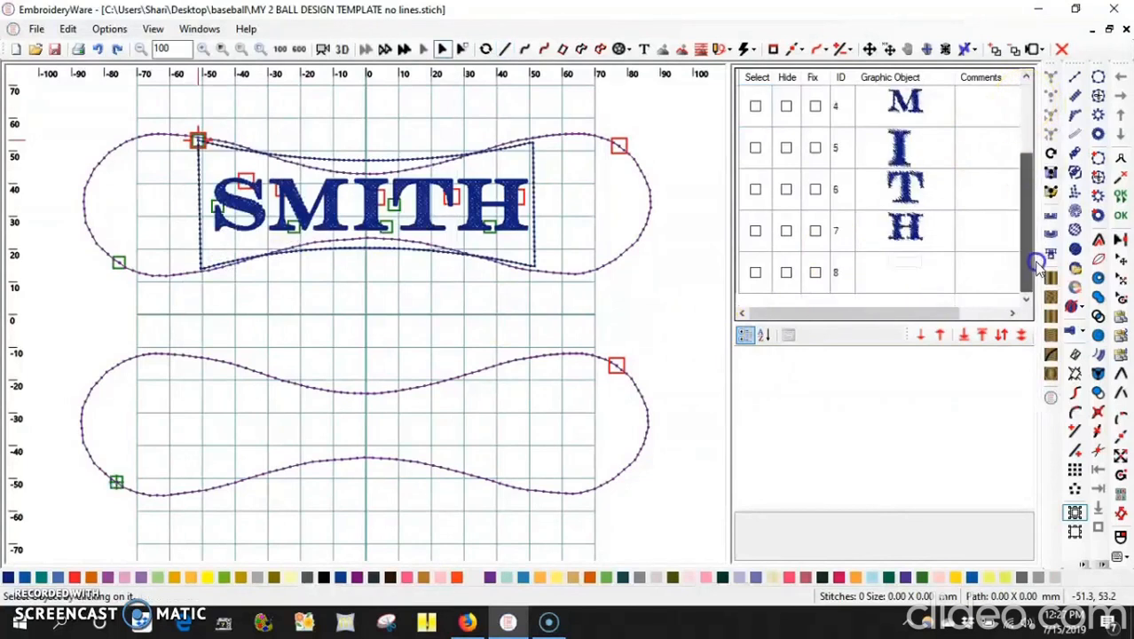
{"action": "left_click", "coordinate": [754, 275]}
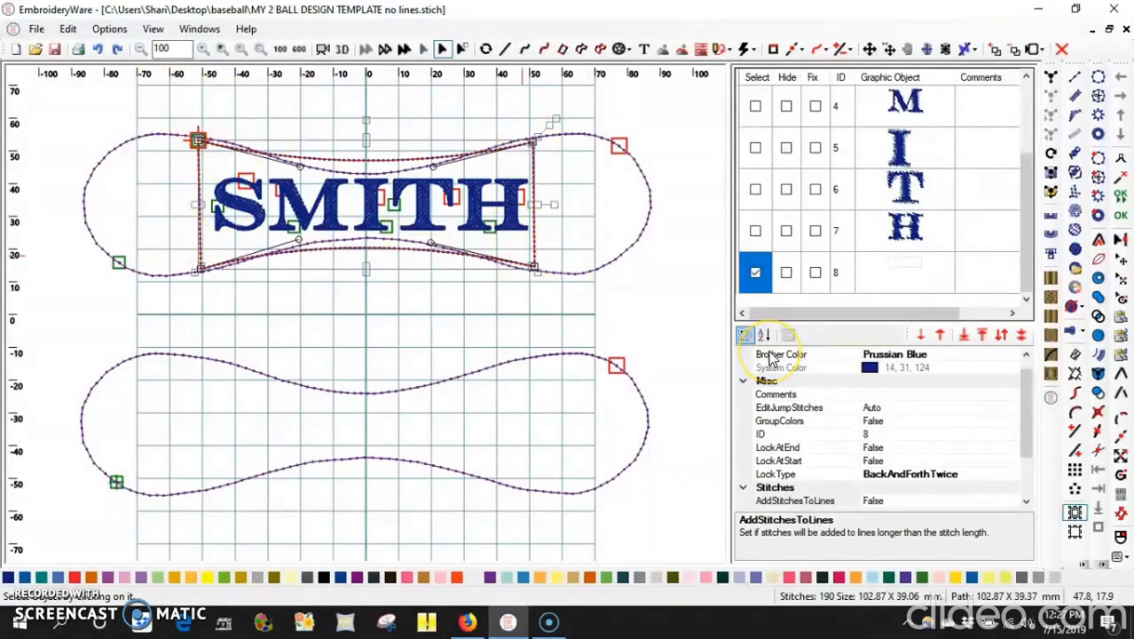
{"action": "left_click", "coordinate": [787, 78]}
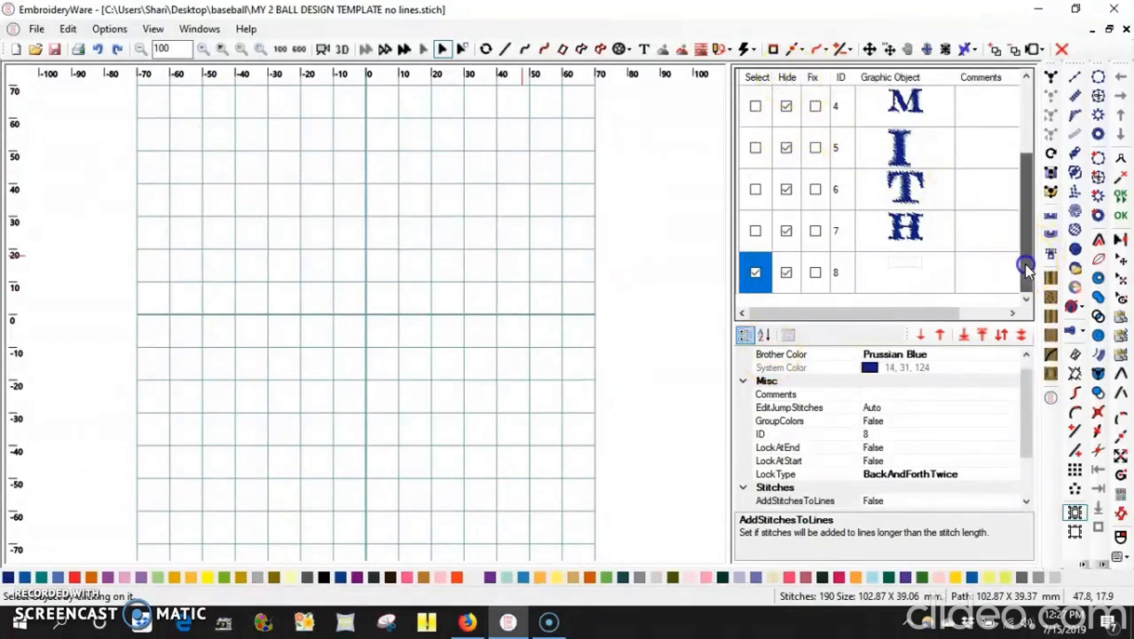
{"action": "left_click", "coordinate": [786, 273]}
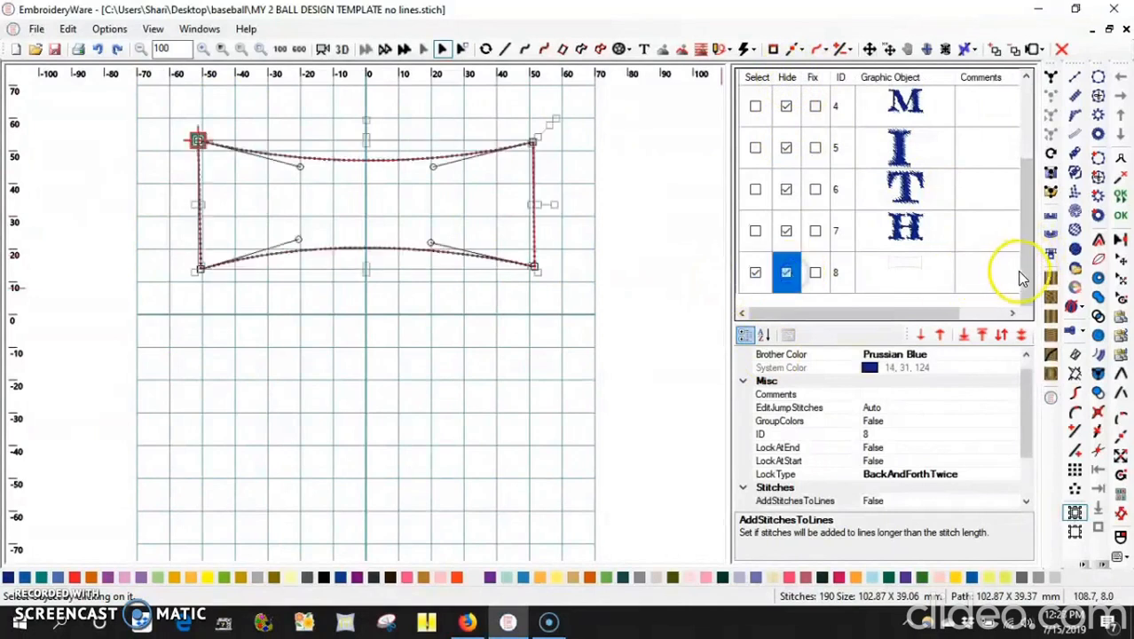
Show the two baseball outlines again alongside the four-sided shape, keeping the lettering hidden.
{"action": "left_click_drag", "start_coordinate": [1025, 285], "coordinate": [1043, 240]}
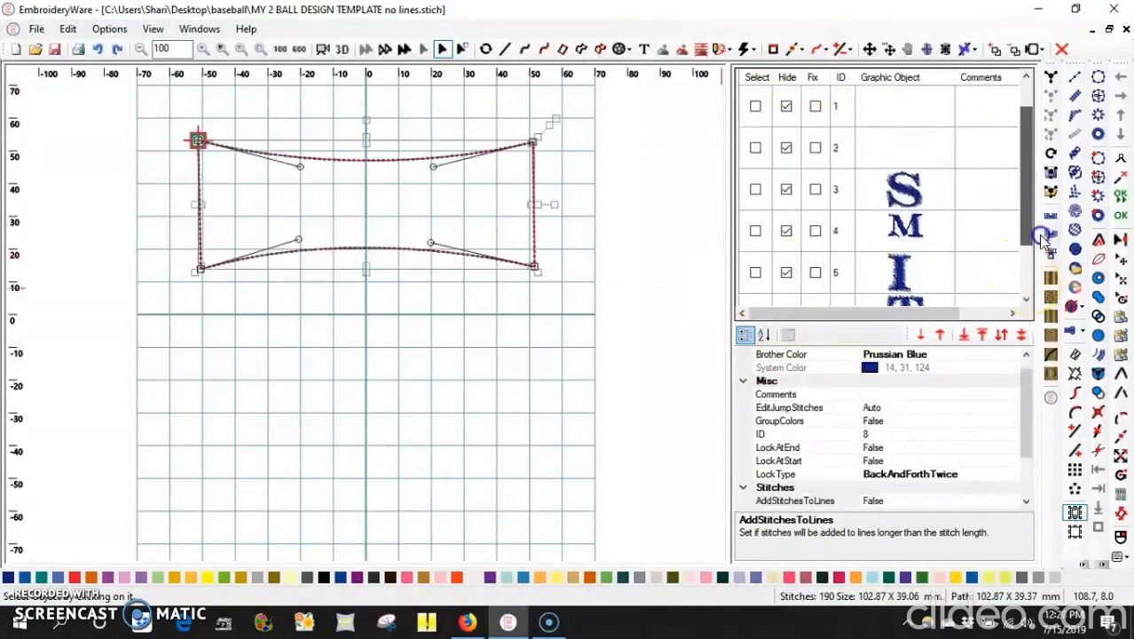
{"action": "left_click", "coordinate": [784, 105]}
{"action": "left_click", "coordinate": [786, 148]}
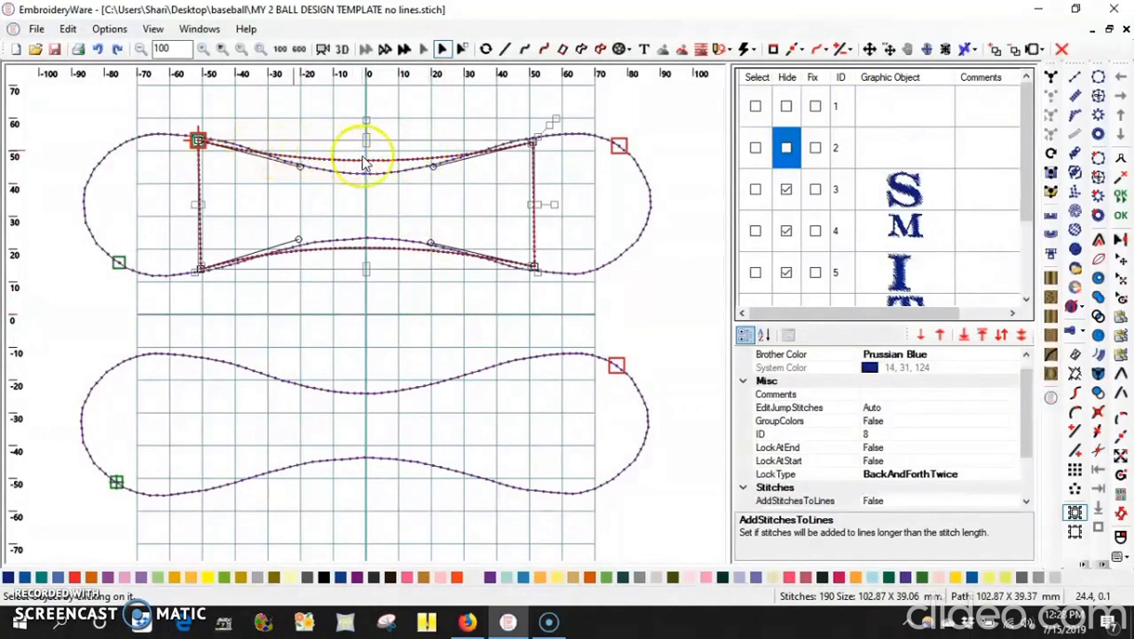
Lower both control points of the shape's top curve so it dips just inside the upper outline's top edge.
{"action": "left_click", "coordinate": [313, 201]}
{"action": "left_click", "coordinate": [314, 202]}
{"action": "left_click", "coordinate": [299, 176]}
{"action": "left_click", "coordinate": [300, 170]}
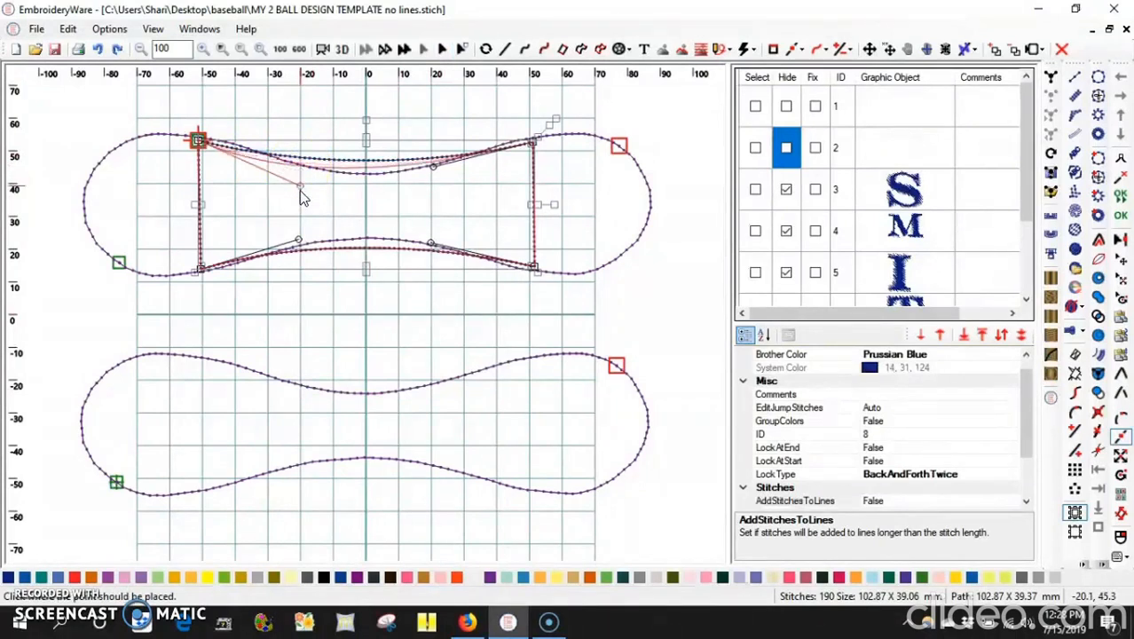
{"action": "left_click", "coordinate": [300, 194]}
{"action": "left_click", "coordinate": [425, 169]}
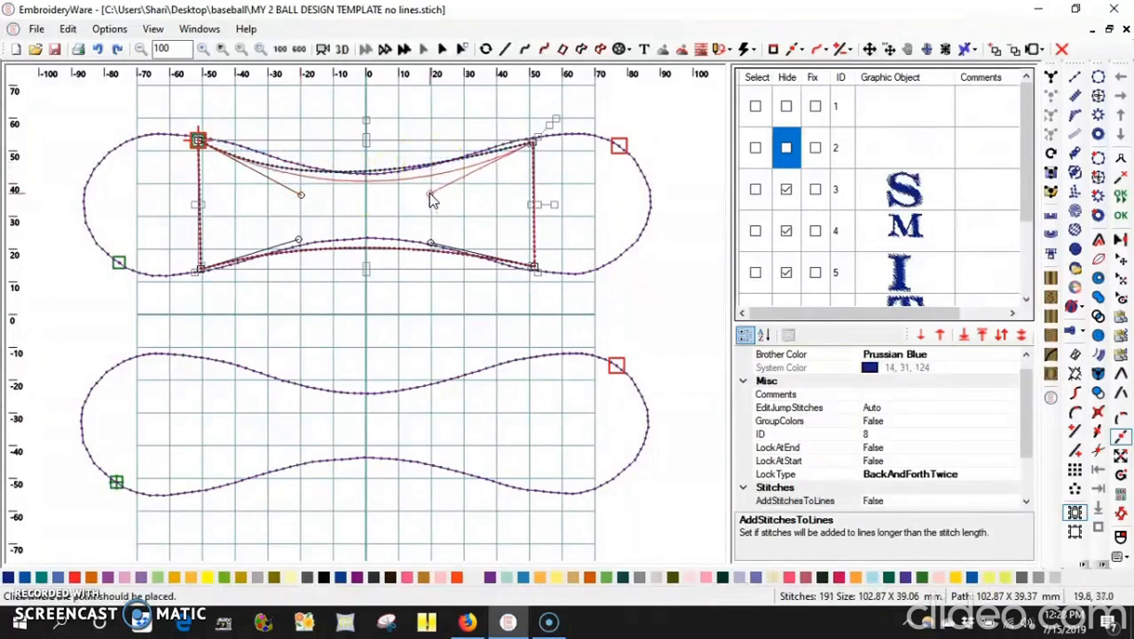
{"action": "left_click", "coordinate": [429, 195]}
{"action": "left_click", "coordinate": [359, 190]}
{"action": "left_click", "coordinate": [228, 147]}
{"action": "left_click", "coordinate": [352, 177]}
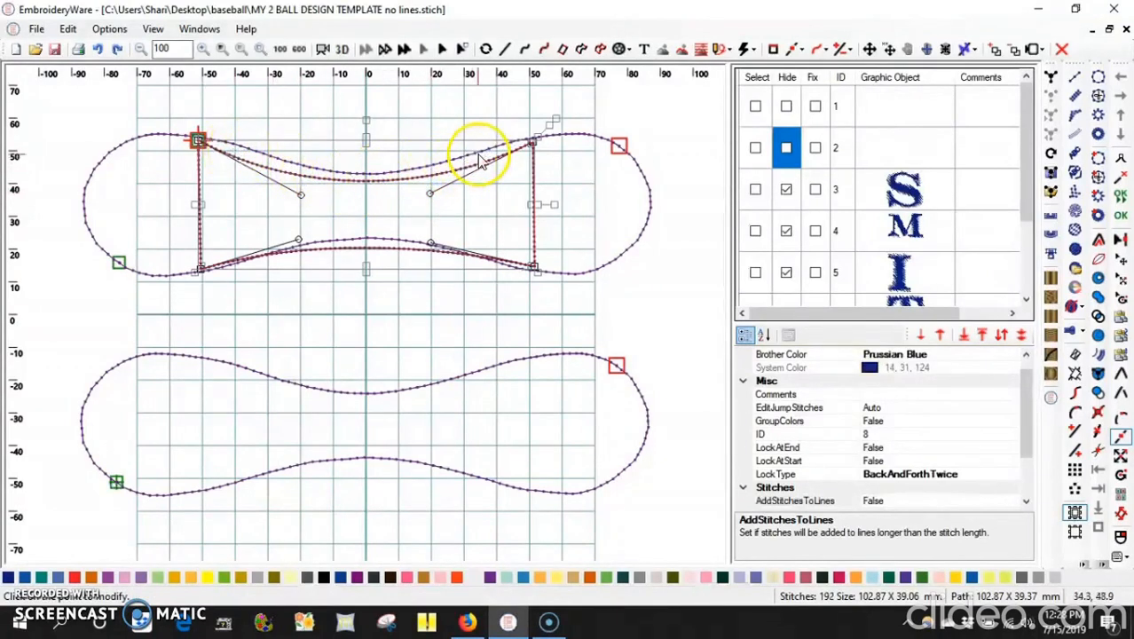
Raise both control points of the shape's bottom curve so it arches just inside the upper outline's lower edge.
{"action": "left_click_drag", "start_coordinate": [299, 243], "coordinate": [298, 226]}
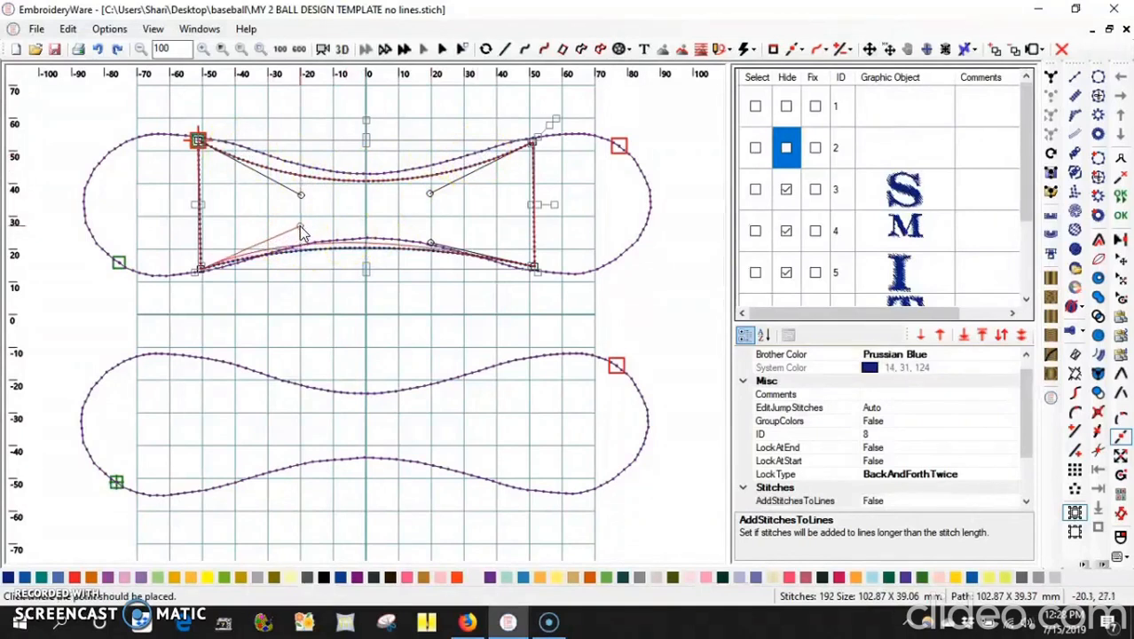
{"action": "left_click_drag", "start_coordinate": [430, 247], "coordinate": [430, 224]}
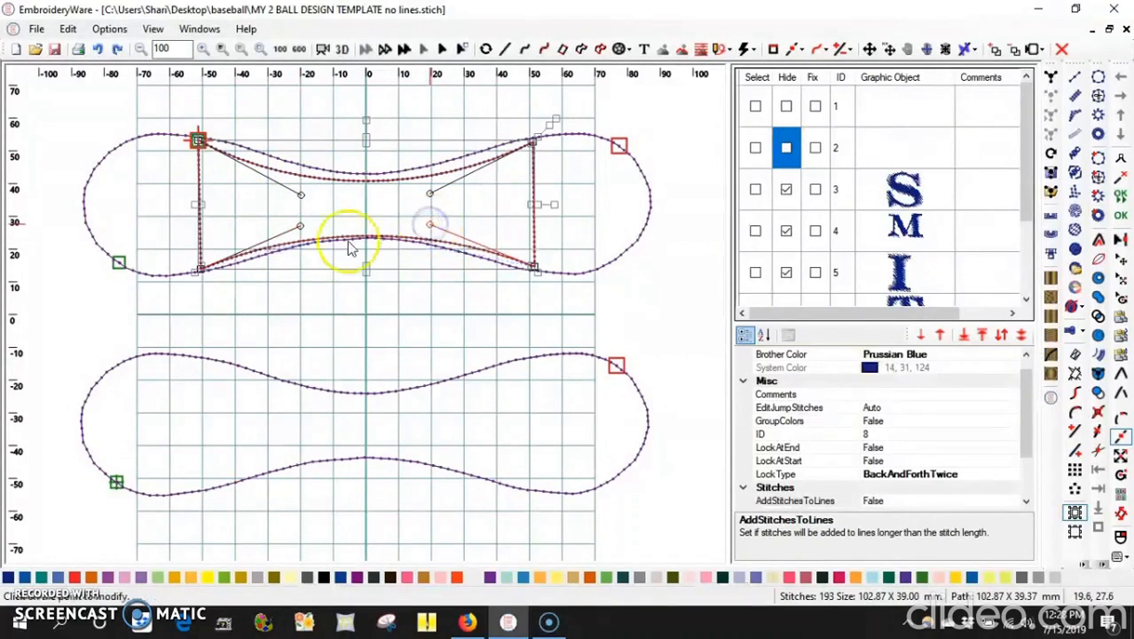
{"action": "left_click", "coordinate": [300, 225]}
{"action": "left_click_drag", "start_coordinate": [299, 224], "coordinate": [299, 220]}
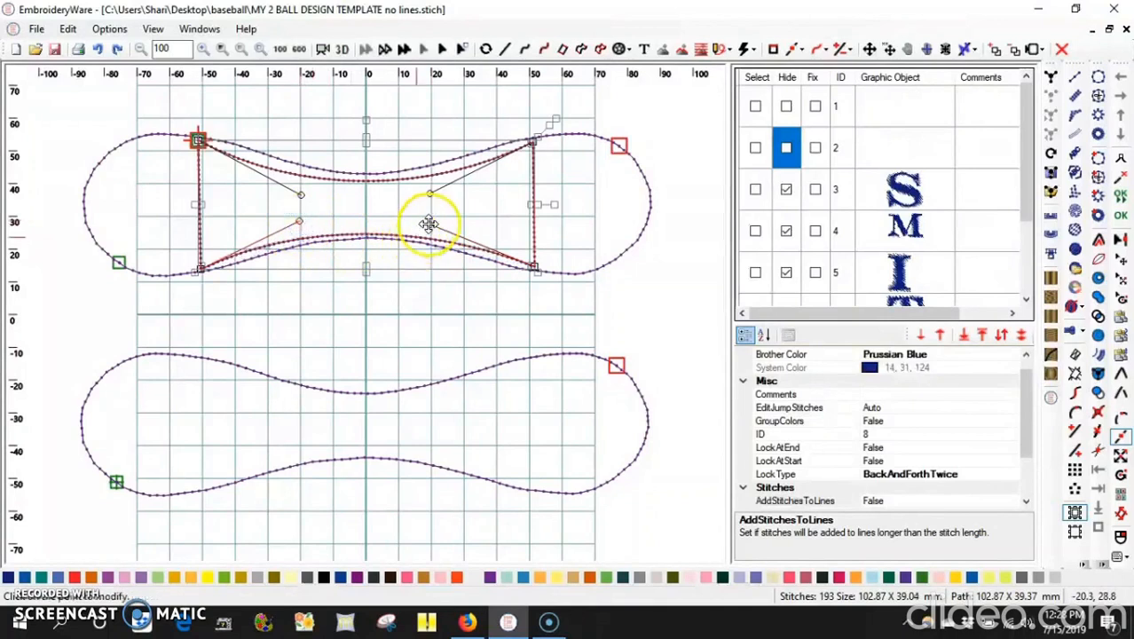
{"action": "left_click", "coordinate": [430, 224]}
{"action": "left_click", "coordinate": [431, 222]}
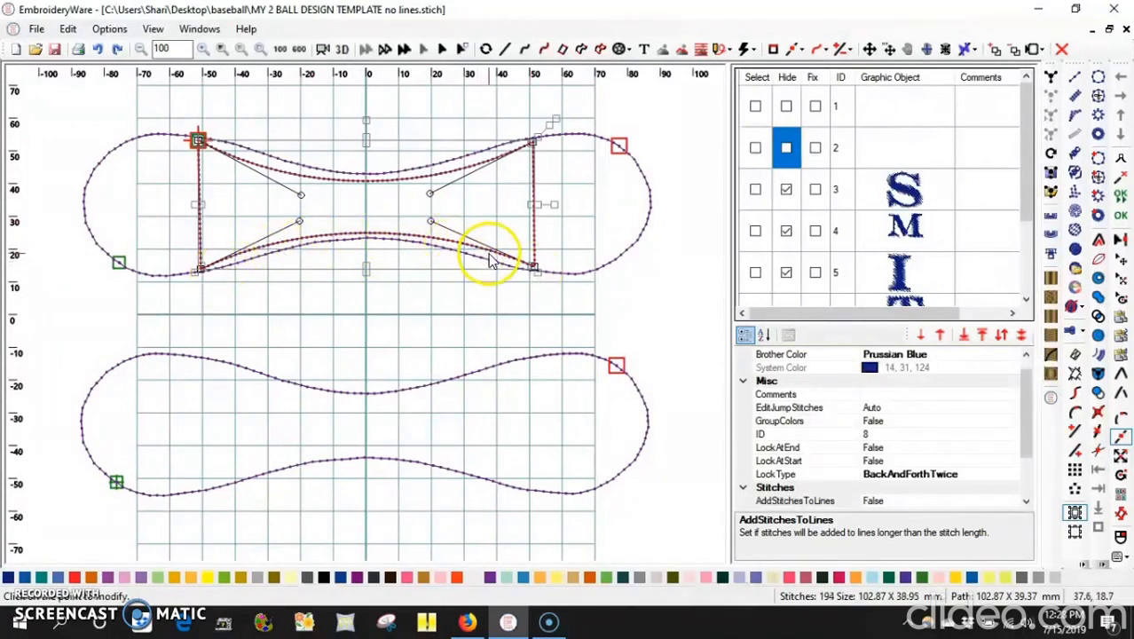
Change the four-sided shape's ID to 1 so it becomes the first object in the stitching order.
{"action": "scroll", "coordinate": [1029, 159], "scroll_direction": "down", "scroll_amount": 3}
{"action": "scroll", "coordinate": [1029, 151], "scroll_direction": "up", "scroll_amount": 3}
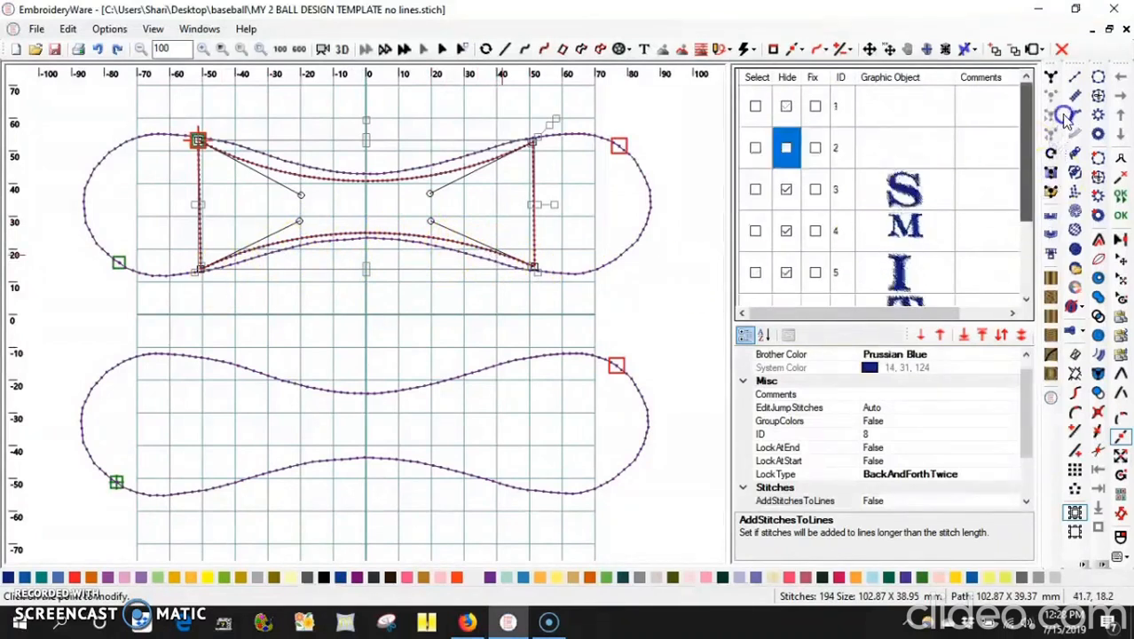
{"action": "scroll", "coordinate": [1028, 177], "scroll_direction": "down", "scroll_amount": 3}
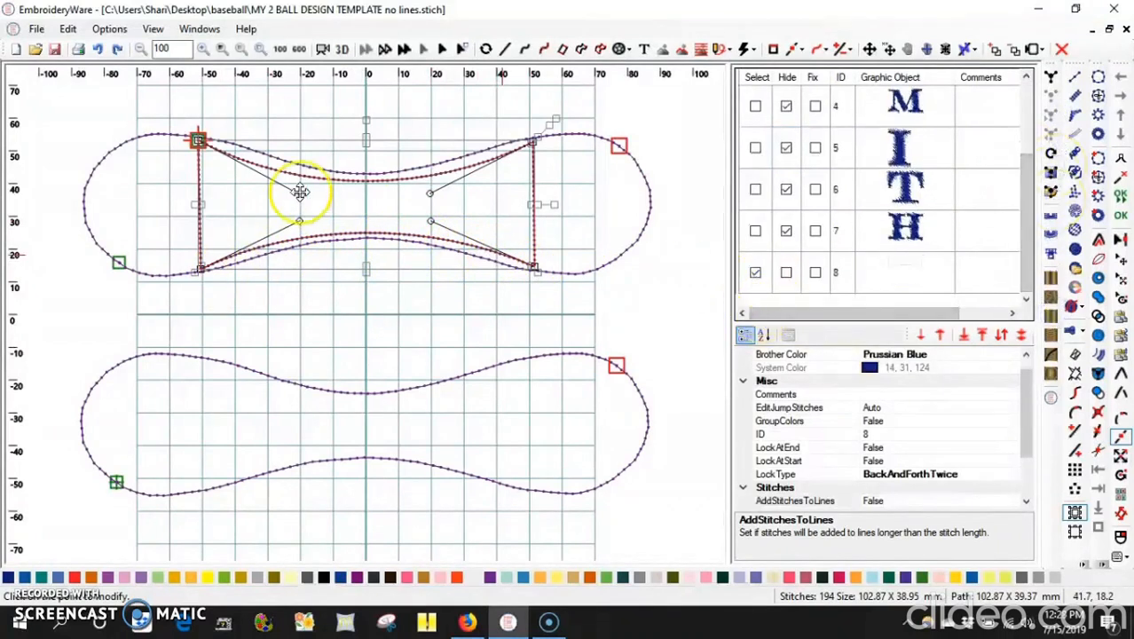
{"action": "left_click", "coordinate": [841, 272]}
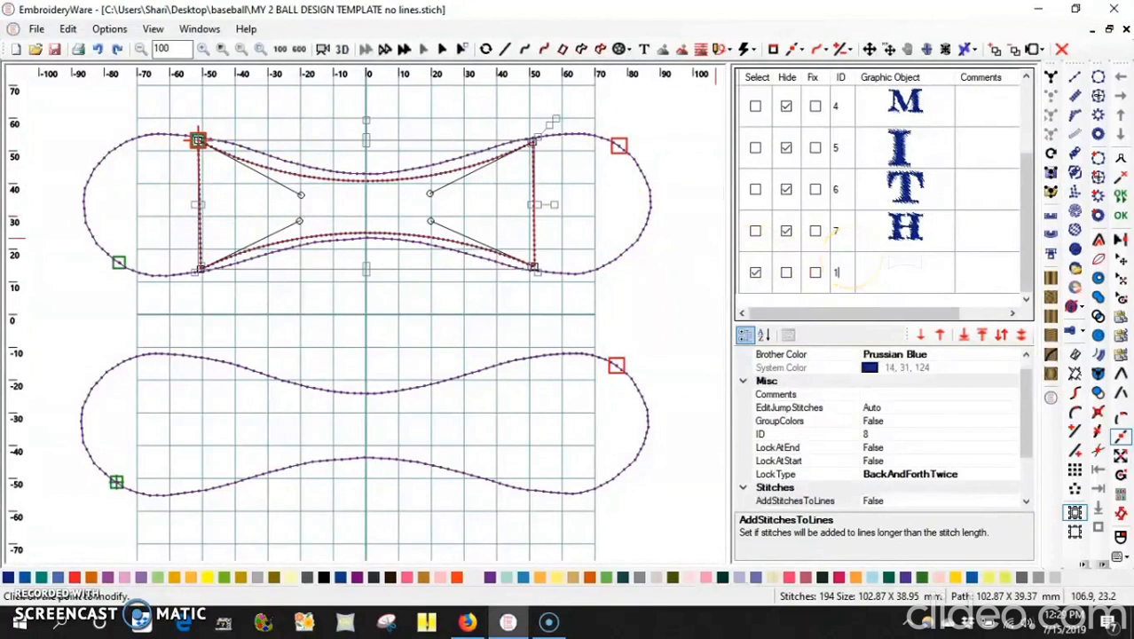
{"action": "type", "text": "1"}
{"action": "key", "text": "Return"}
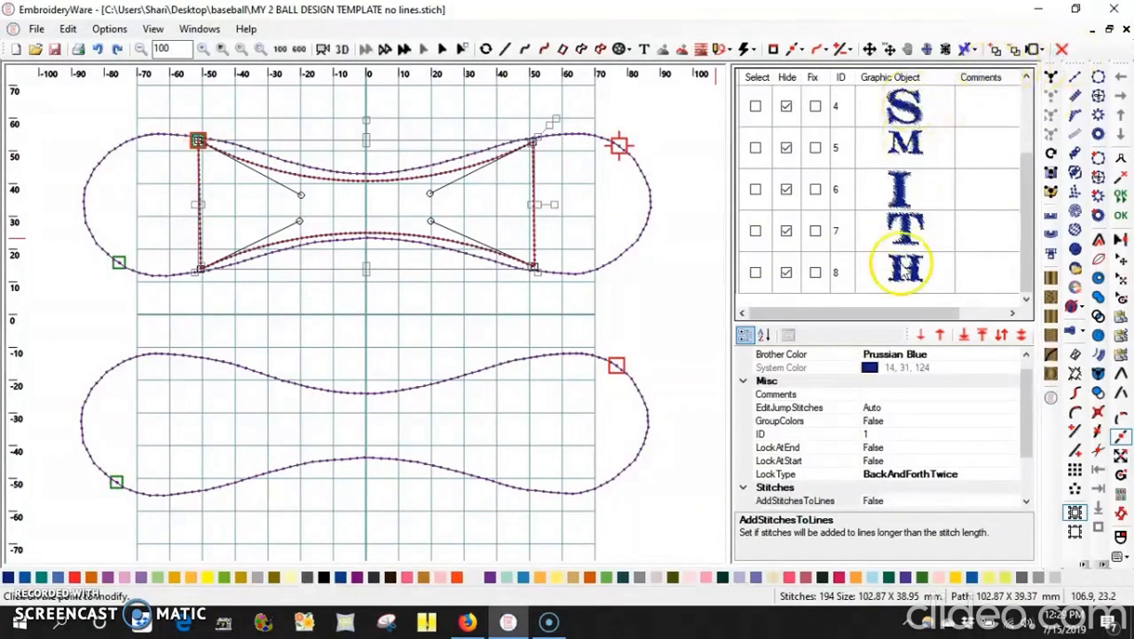
Unhide all objects, including the name lettering, and return to the start of the object list.
{"action": "left_click", "coordinate": [784, 80]}
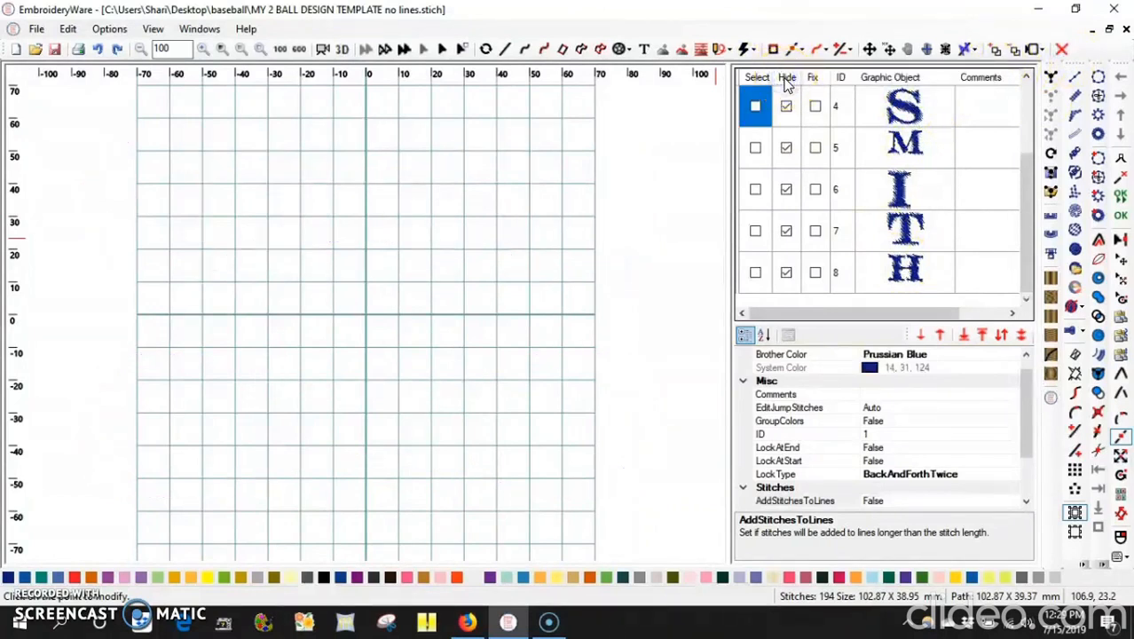
{"action": "left_click", "coordinate": [785, 79]}
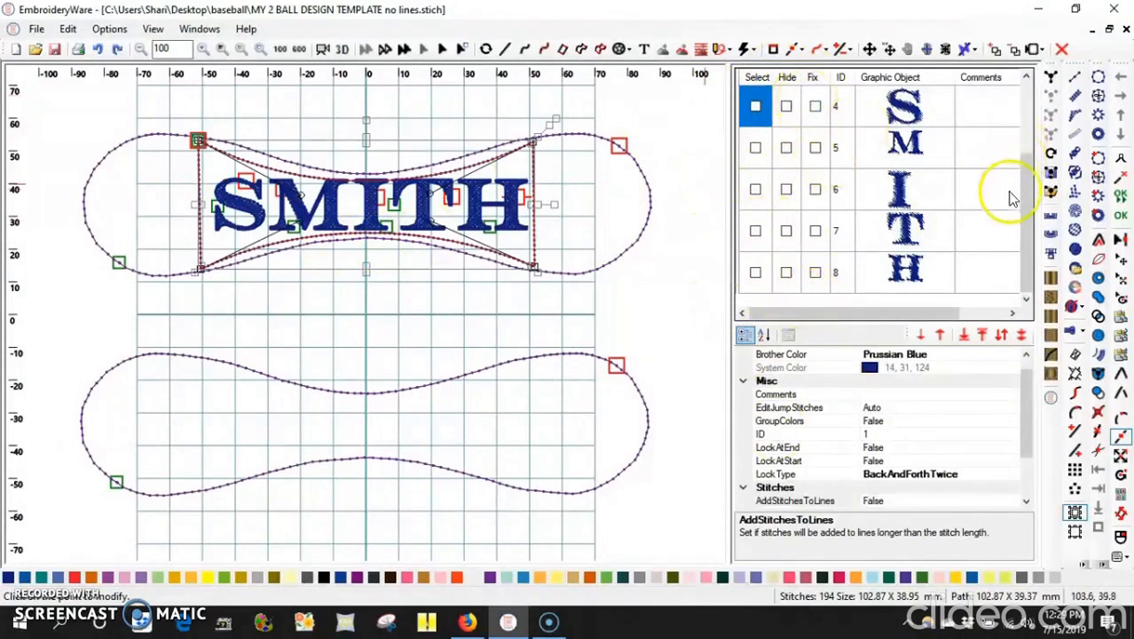
{"action": "left_click_drag", "start_coordinate": [1025, 184], "coordinate": [1038, 122]}
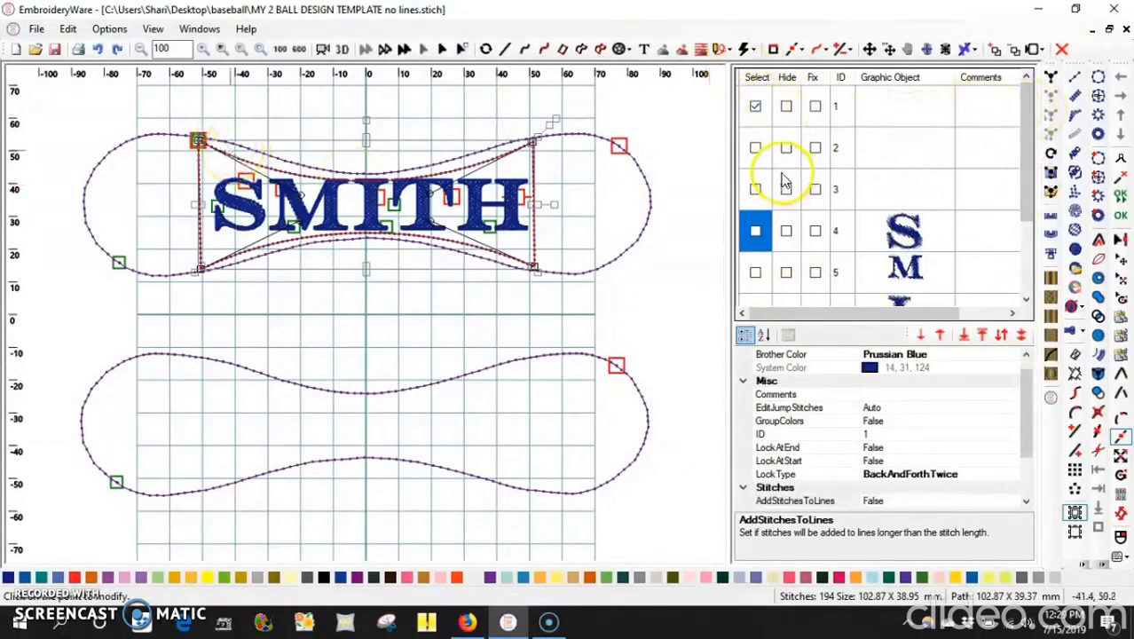
Turn off the quick edit box and add anchors to the four-sided shape's three corners other than its start point.
{"action": "left_click", "coordinate": [794, 49]}
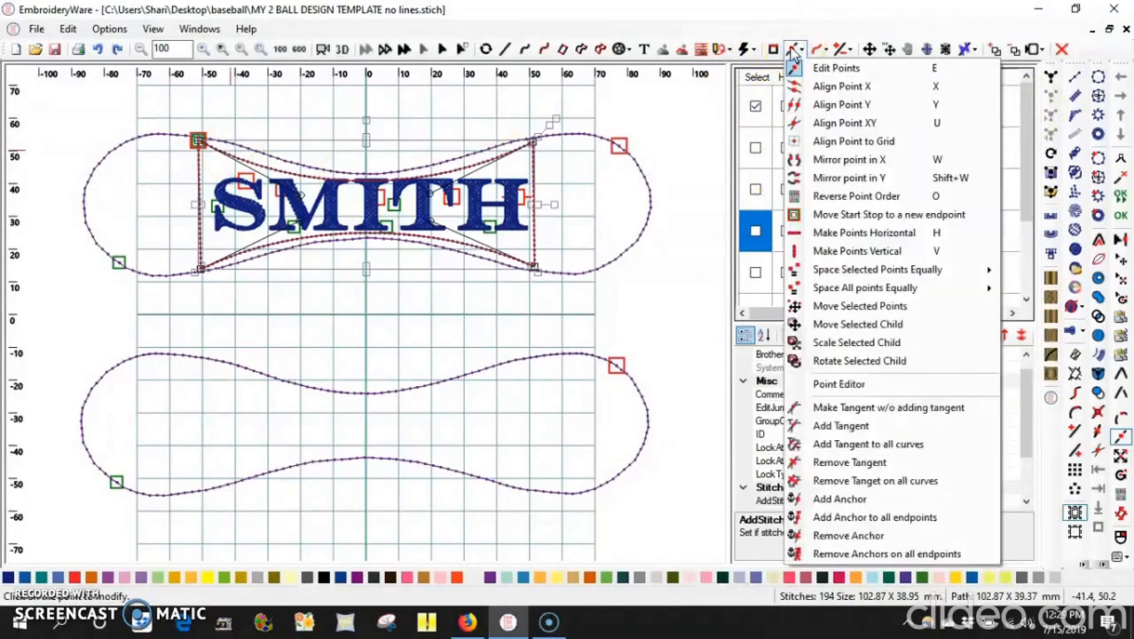
{"action": "left_click", "coordinate": [823, 499]}
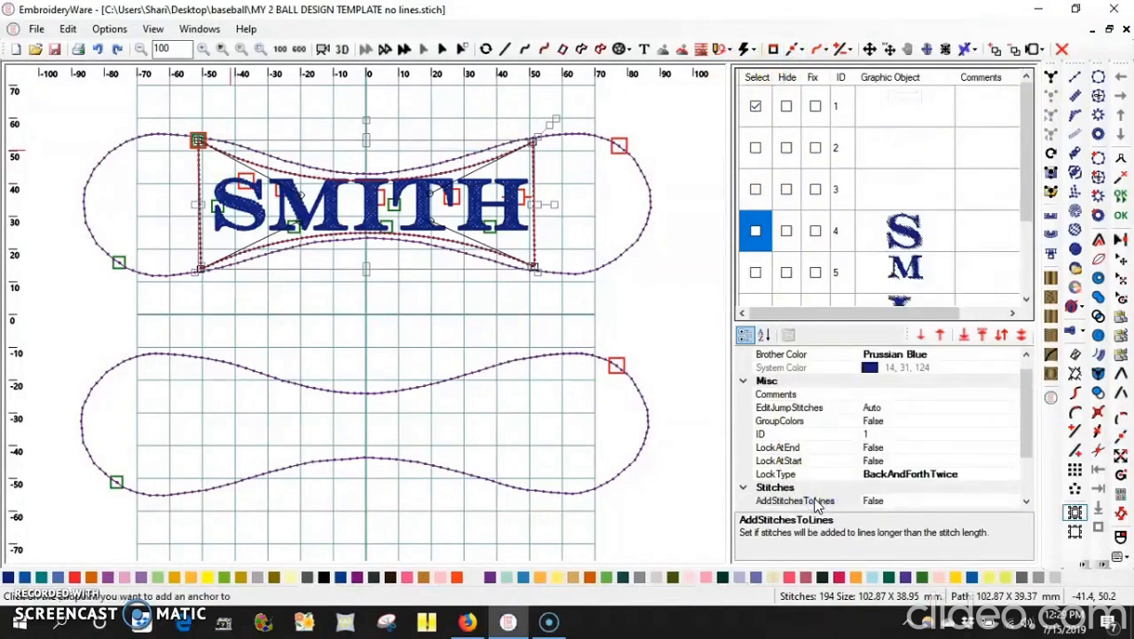
{"action": "left_click", "coordinate": [200, 142]}
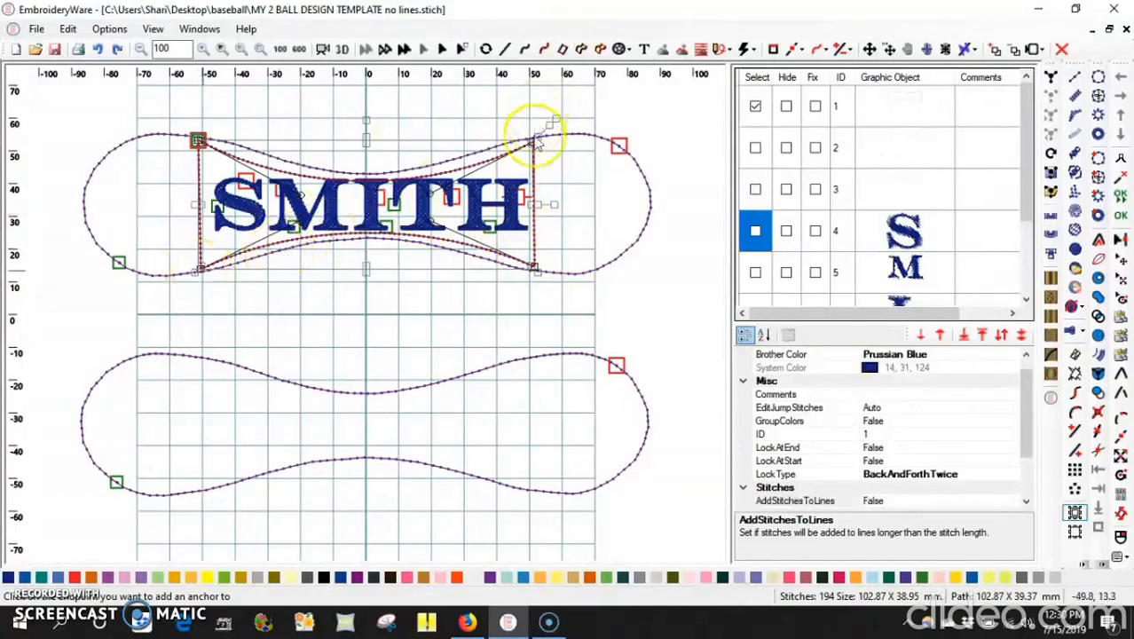
{"action": "left_click", "coordinate": [198, 141]}
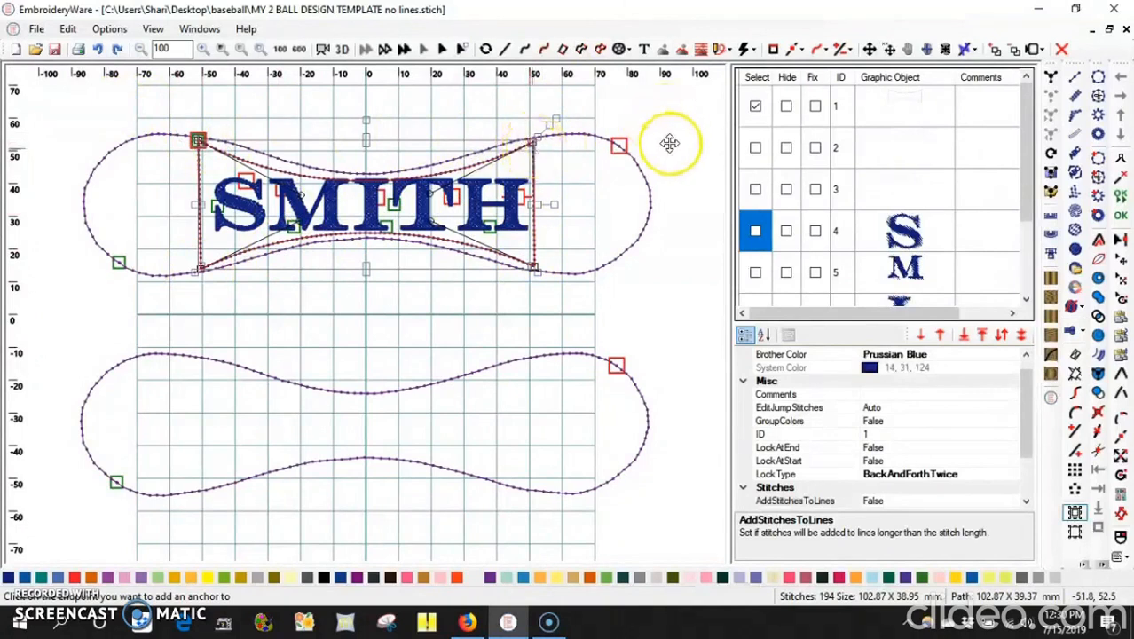
{"action": "left_click", "coordinate": [1075, 513]}
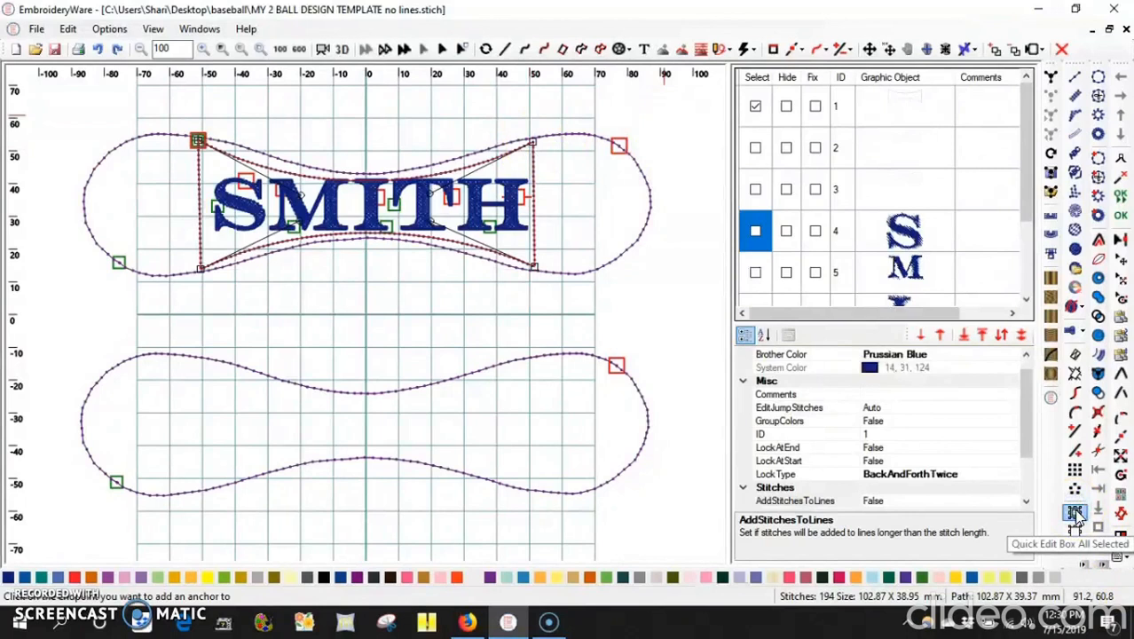
{"action": "left_click", "coordinate": [799, 52]}
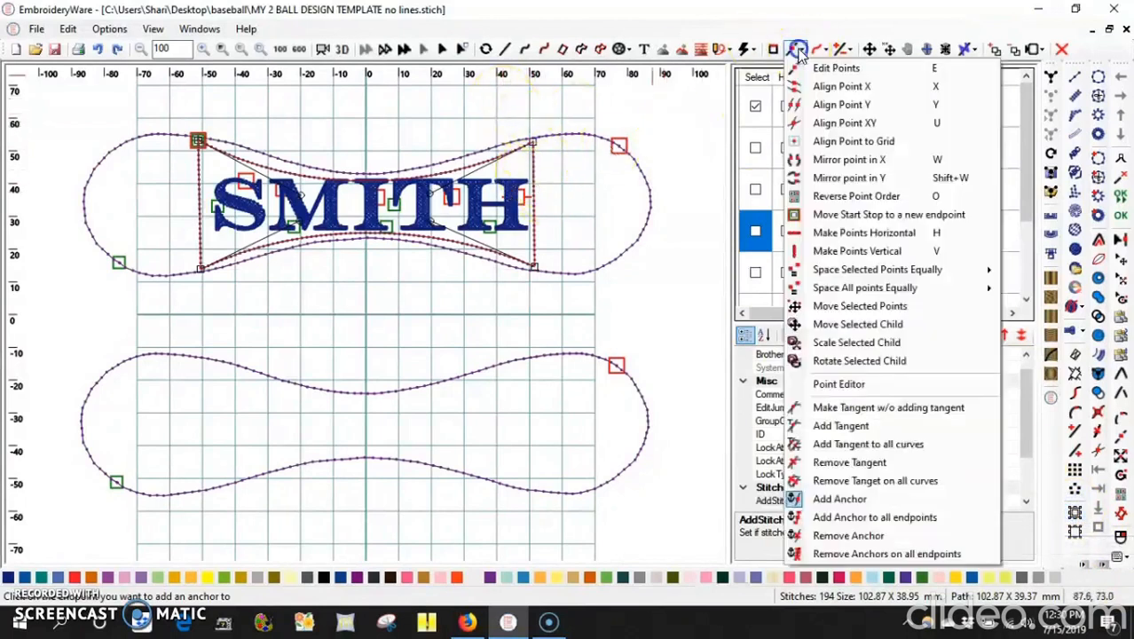
{"action": "left_click", "coordinate": [858, 500]}
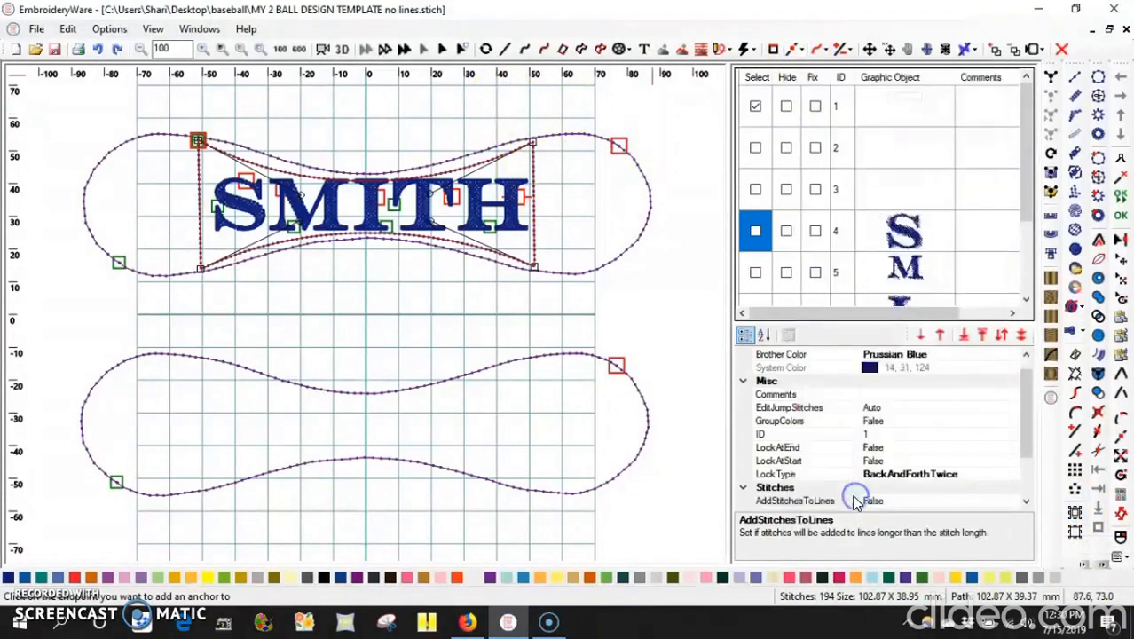
{"action": "left_click", "coordinate": [534, 143]}
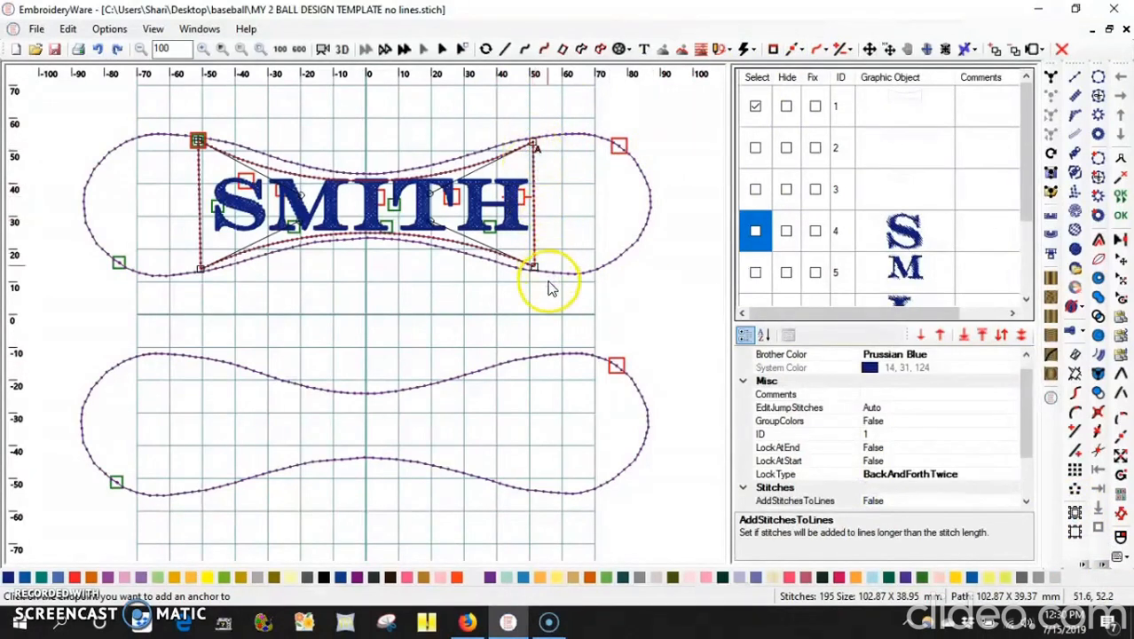
{"action": "left_click", "coordinate": [535, 269]}
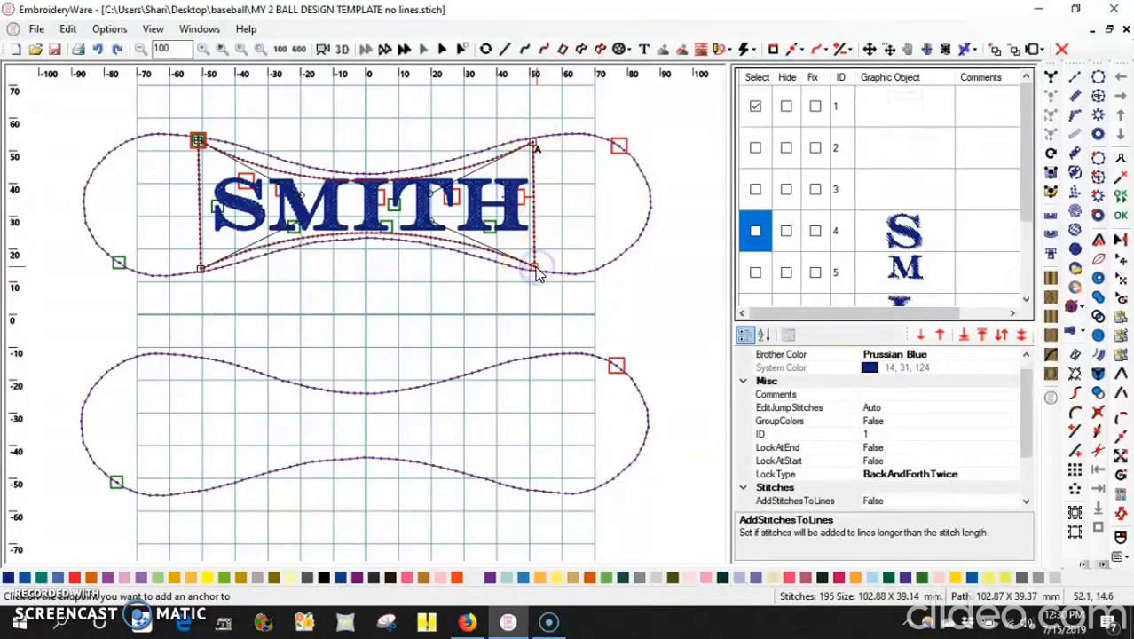
{"action": "left_click", "coordinate": [200, 269]}
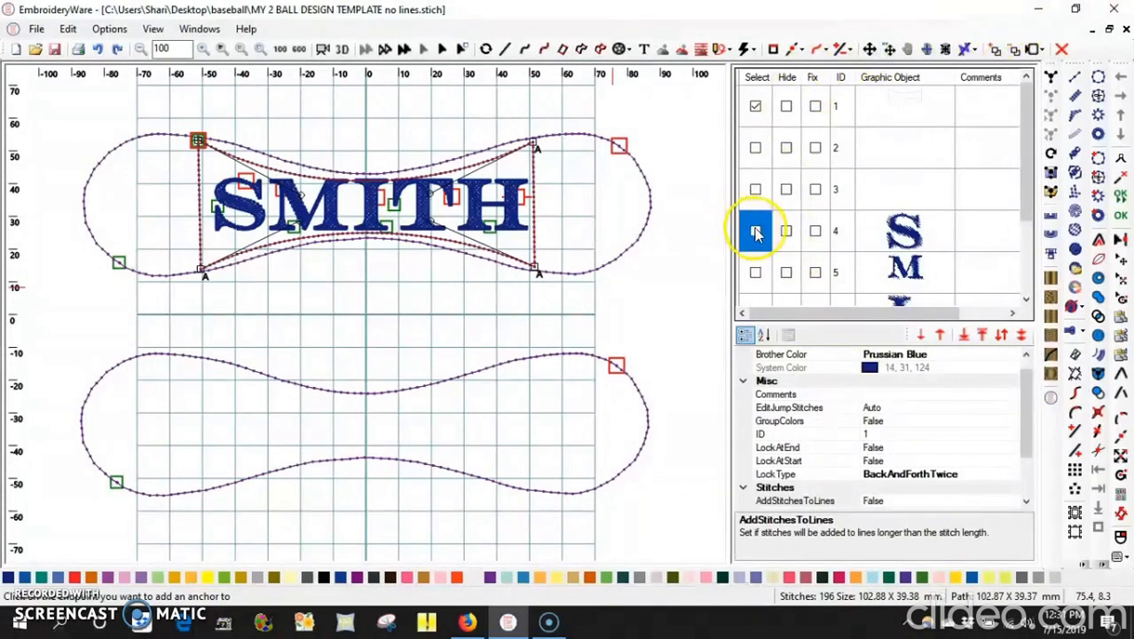
Clear the selection and select the four-sided shape first, followed by all five letters of the name.
{"action": "left_click", "coordinate": [1120, 239]}
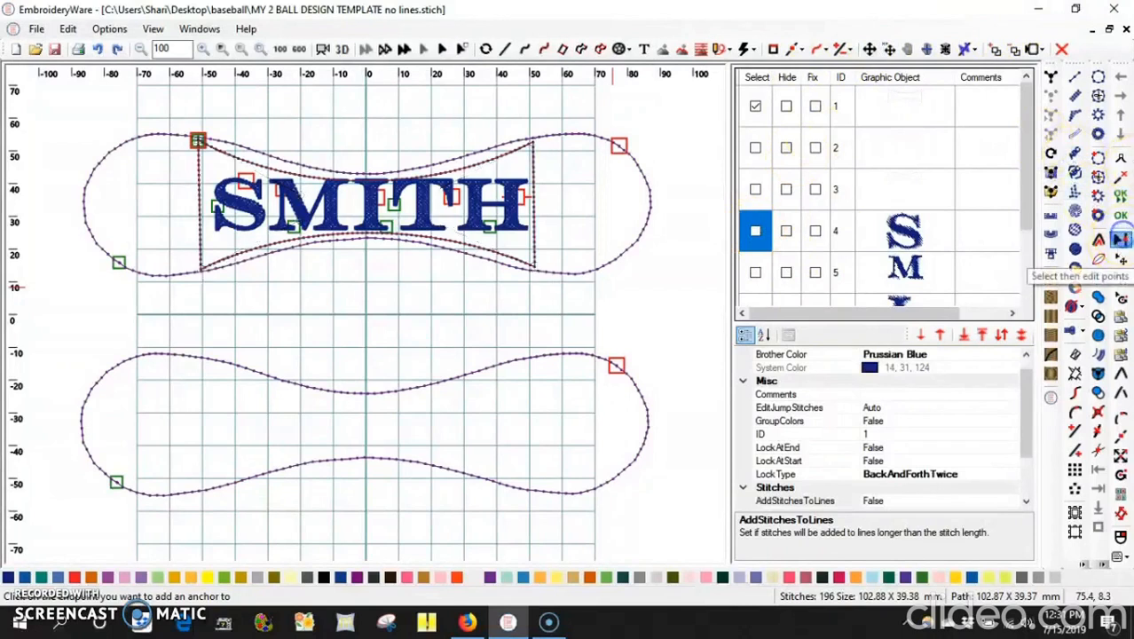
{"action": "left_click", "coordinate": [756, 107]}
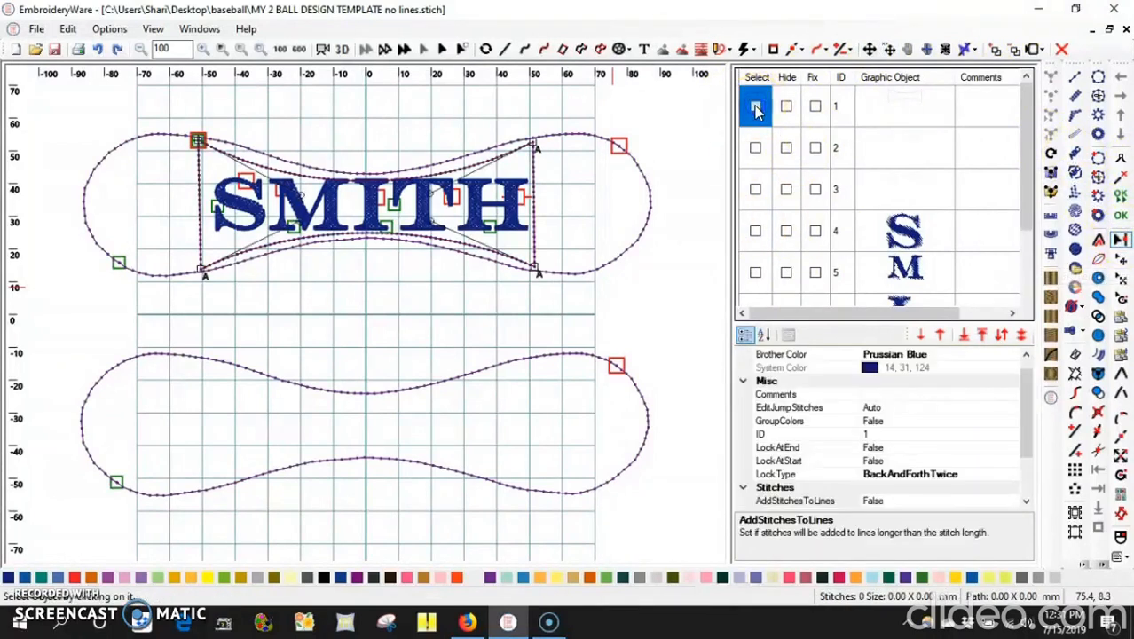
{"action": "left_click", "coordinate": [757, 228]}
{"action": "left_click_drag", "start_coordinate": [756, 228], "coordinate": [756, 327]}
{"action": "left_click", "coordinate": [755, 333]}
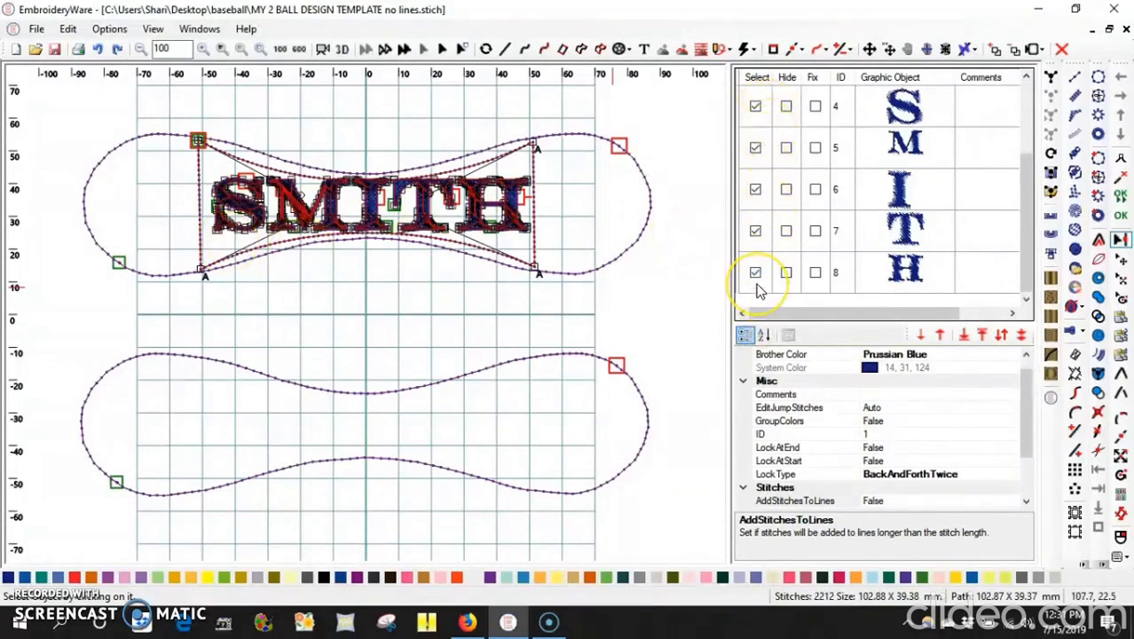
Apply the Envelope Transformation to fit the lettering to the four-sided shape and preview the design in 3D.
{"action": "left_click", "coordinate": [819, 50]}
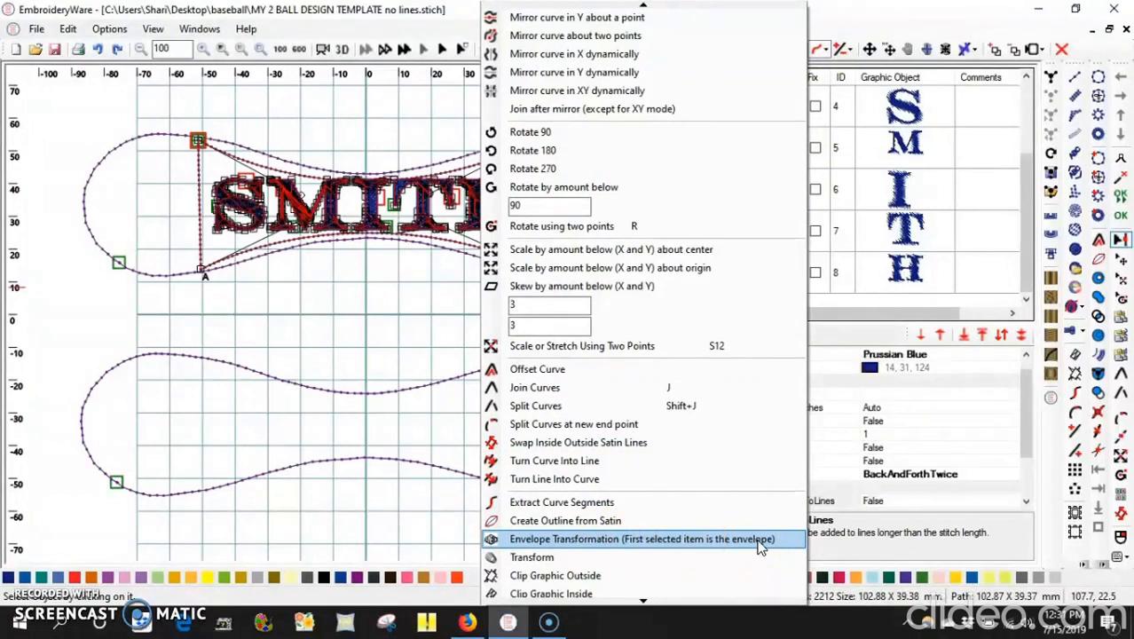
{"action": "left_click", "coordinate": [572, 544]}
{"action": "left_click", "coordinate": [570, 540]}
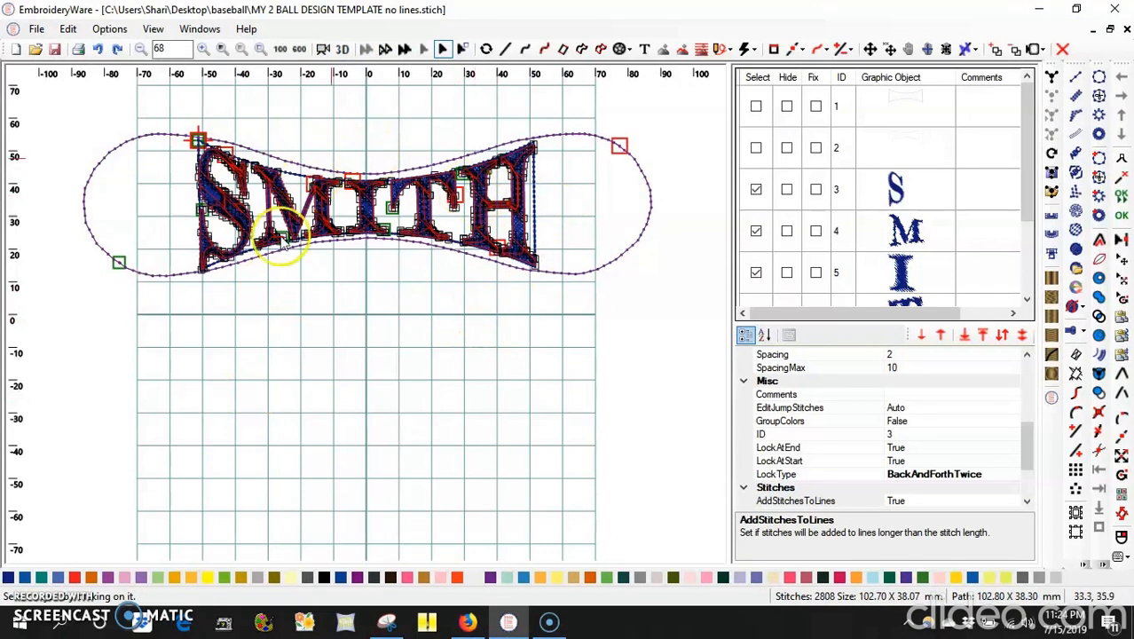
{"action": "left_click", "coordinate": [344, 50]}
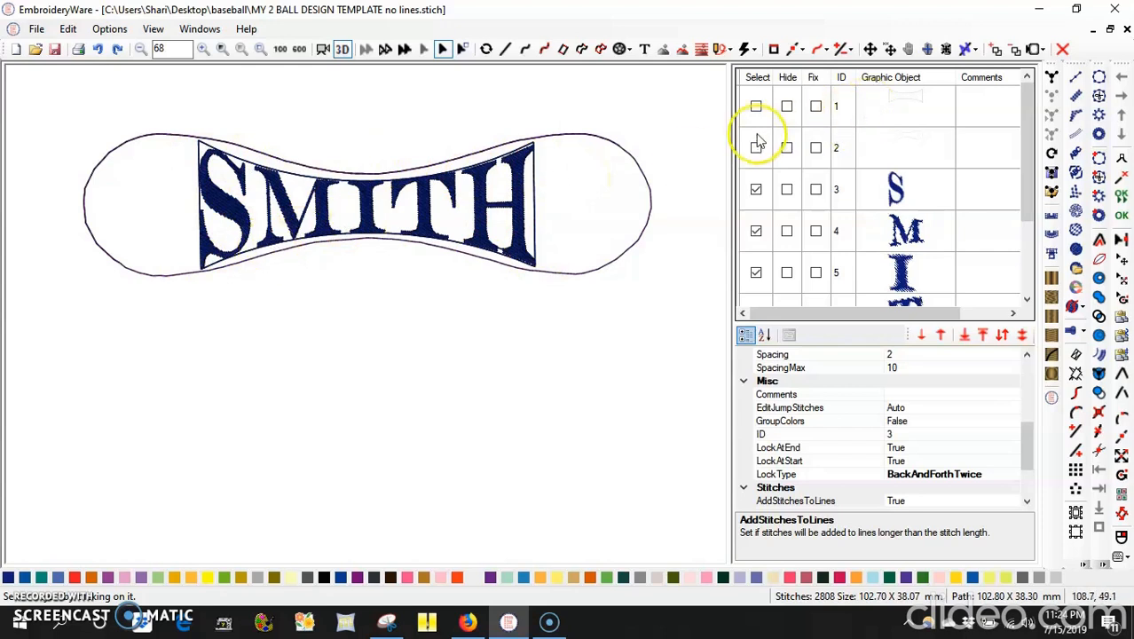
Deselect the letters, select only the four-sided envelope shape around them, and delete it.
{"action": "left_click", "coordinate": [1122, 239]}
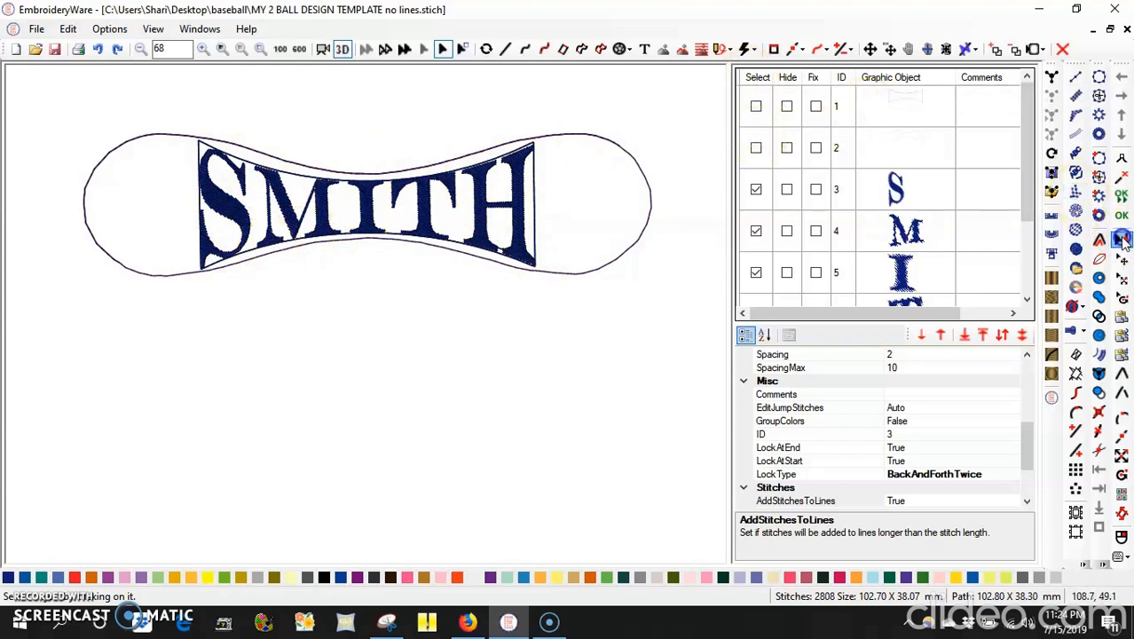
{"action": "left_click", "coordinate": [754, 106]}
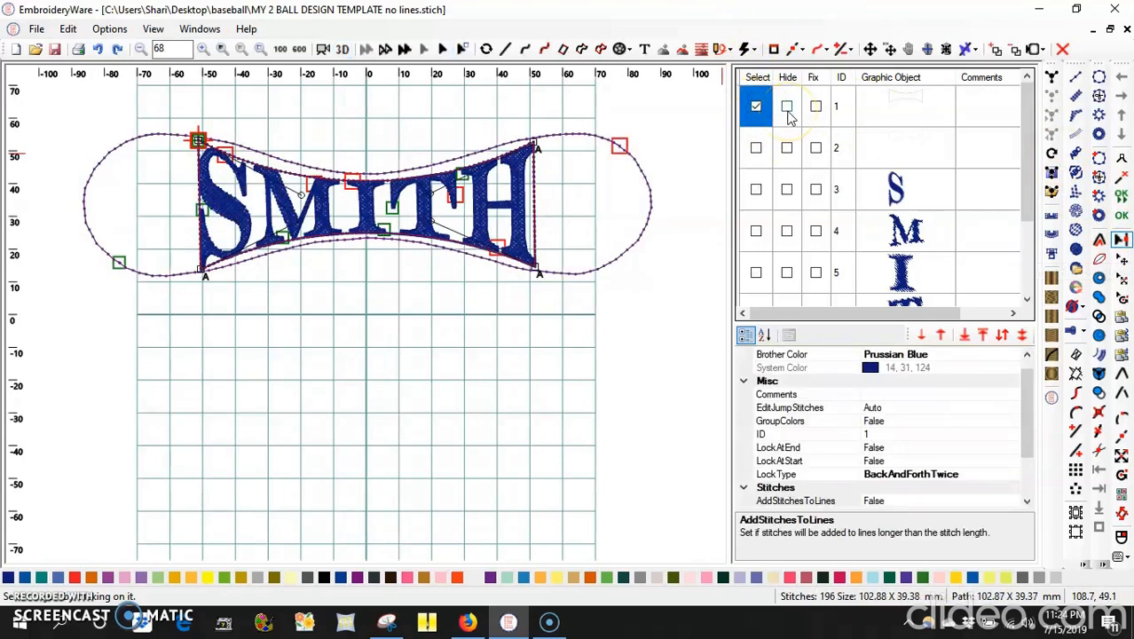
{"action": "key", "text": "Delete"}
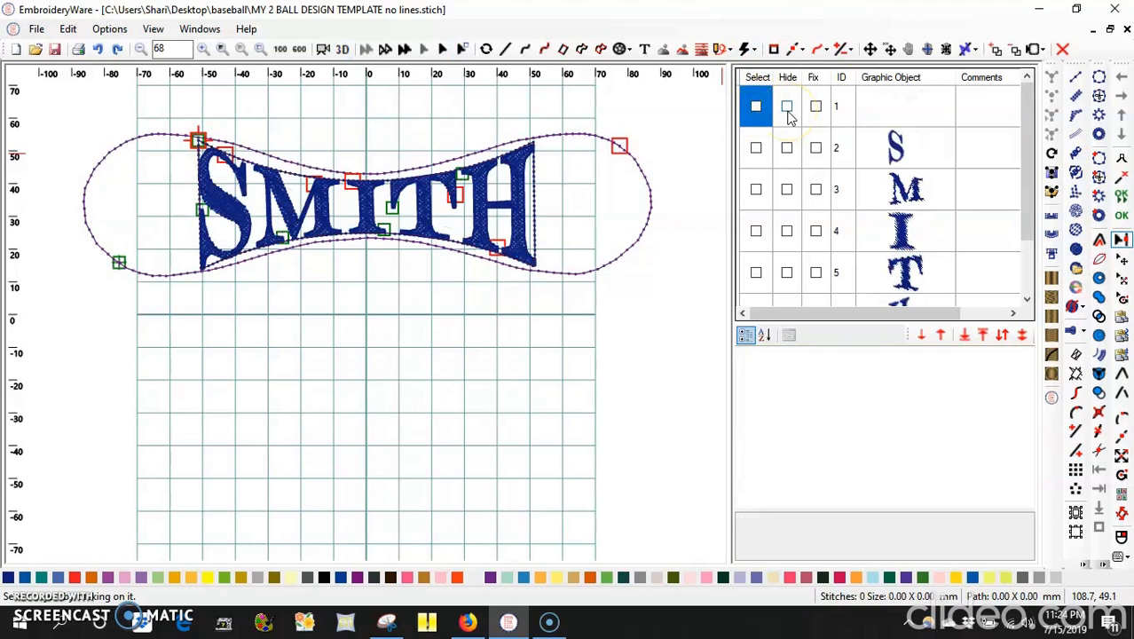
Select the remaining four-sided envelope shape at the end of the object list, delete it, and preview the design in 3D.
{"action": "left_click_drag", "start_coordinate": [1024, 106], "coordinate": [1022, 160]}
{"action": "left_click", "coordinate": [755, 273]}
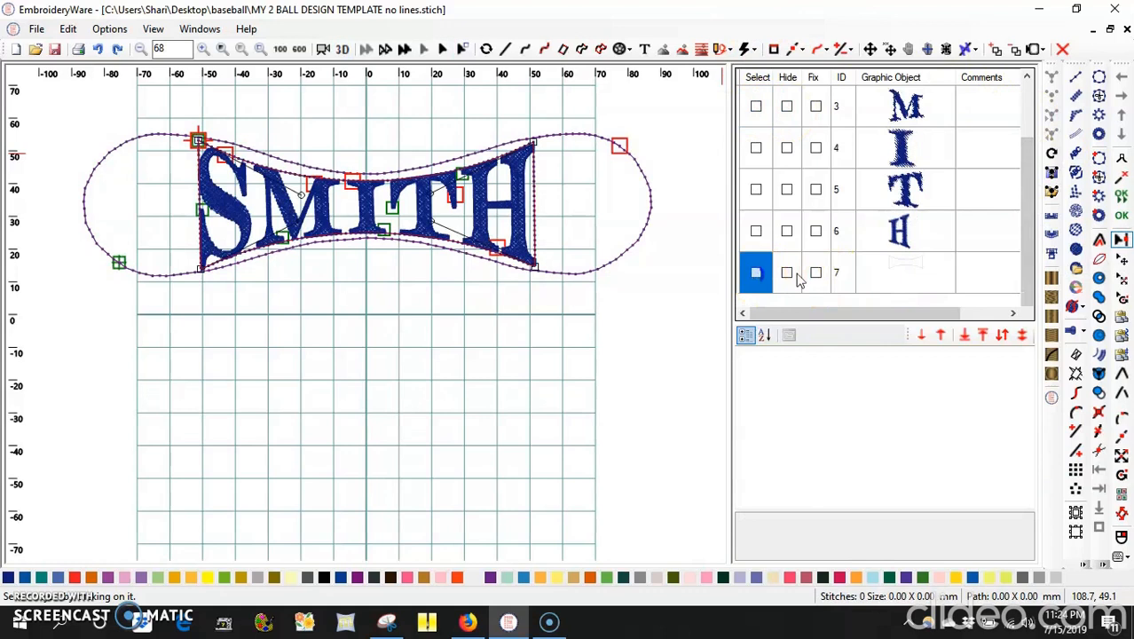
{"action": "key", "text": "Delete"}
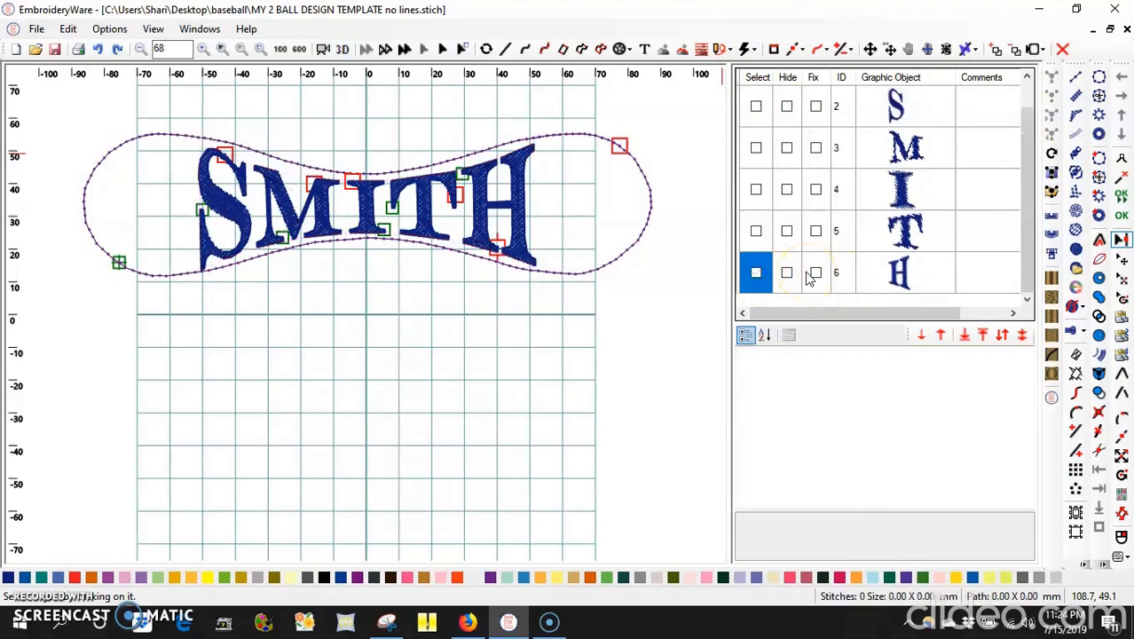
{"action": "left_click_drag", "start_coordinate": [1026, 252], "coordinate": [1012, 142]}
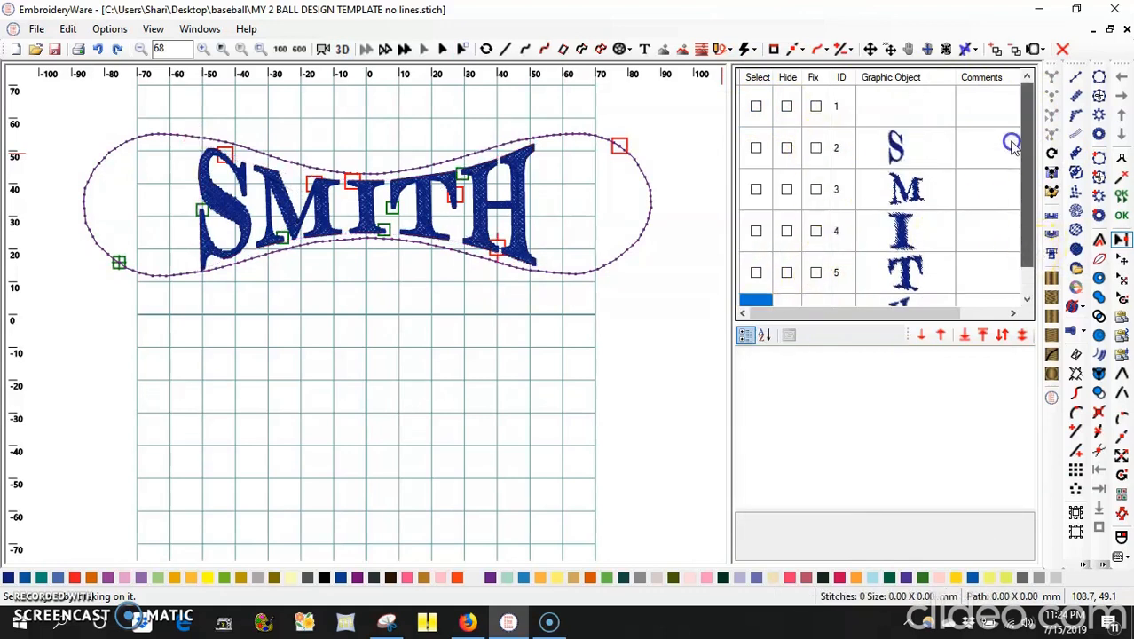
{"action": "left_click", "coordinate": [341, 50]}
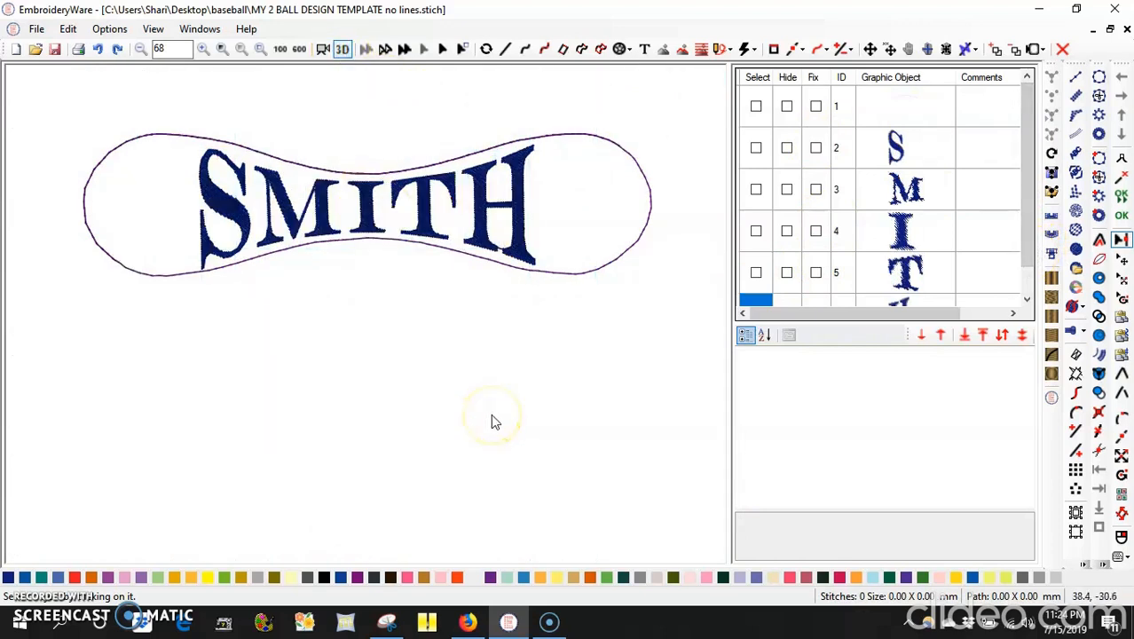
{"action": "left_click", "coordinate": [35, 29]}
{"action": "mouse_move", "coordinate": [64, 124]}
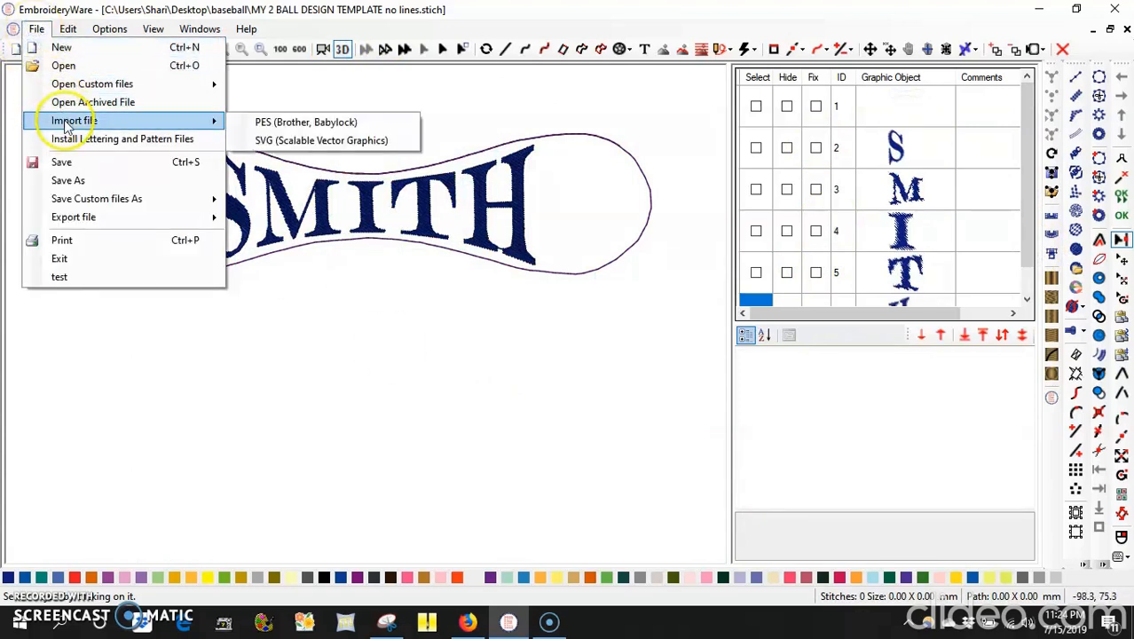
{"action": "mouse_move", "coordinate": [176, 93]}
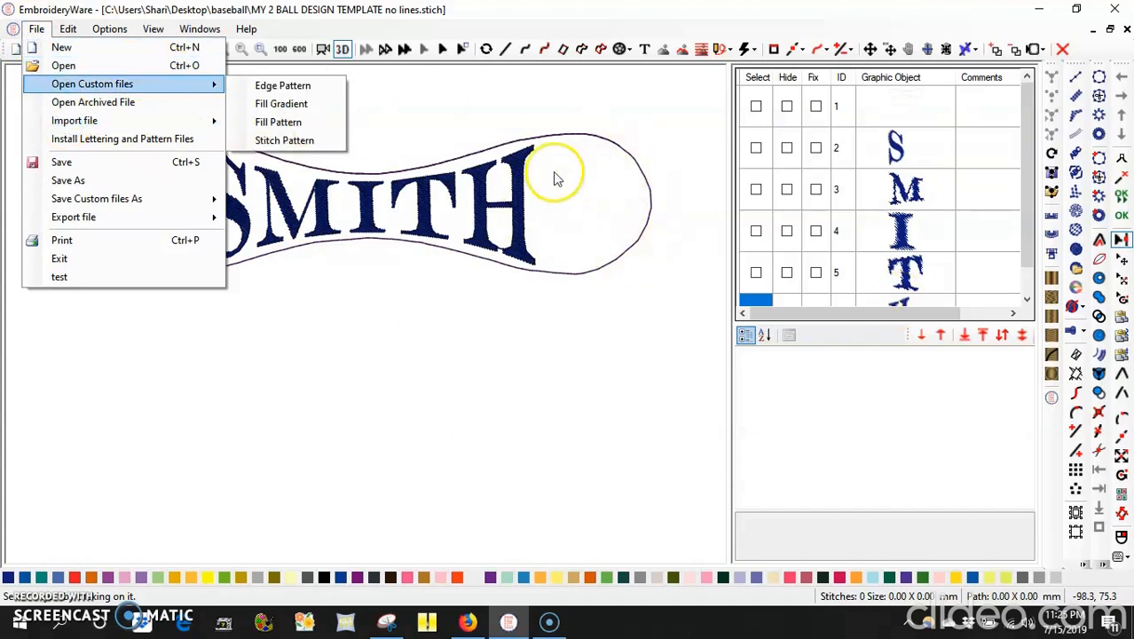
{"action": "left_click", "coordinate": [443, 410]}
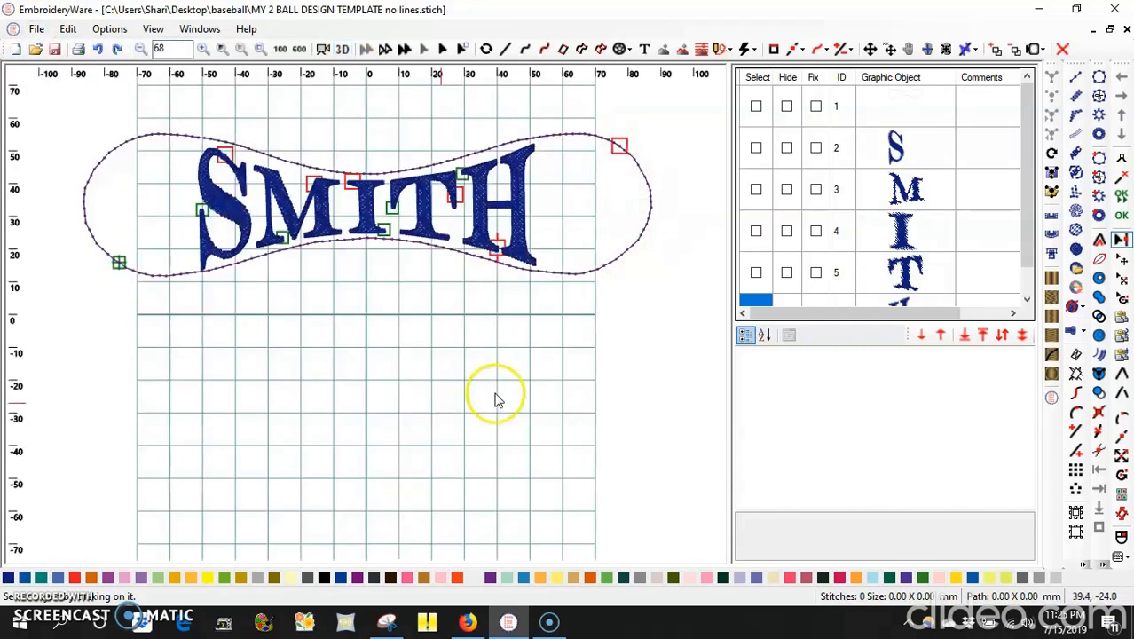